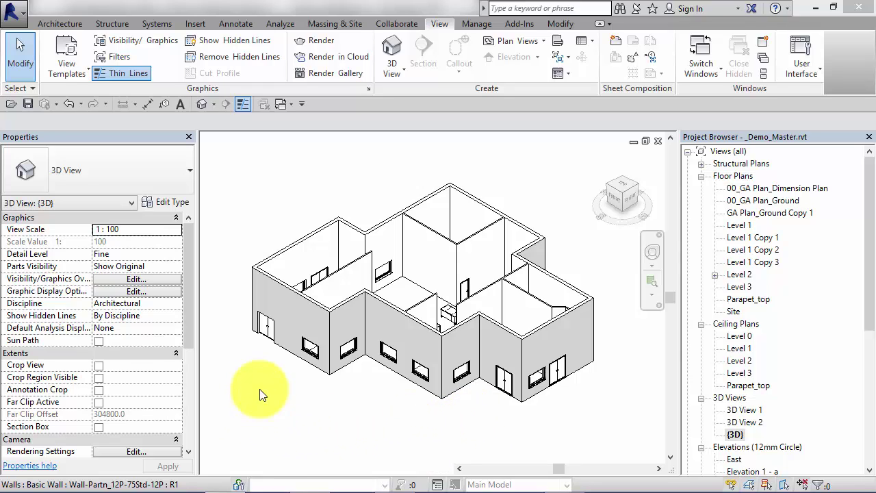
Select the exterior wall along the far side of the end room and review its type properties
mouse_move(284, 396)
middle_mouse_down()
mouse_move(309, 415)
mouse_move(284, 410)
middle_mouse_up()
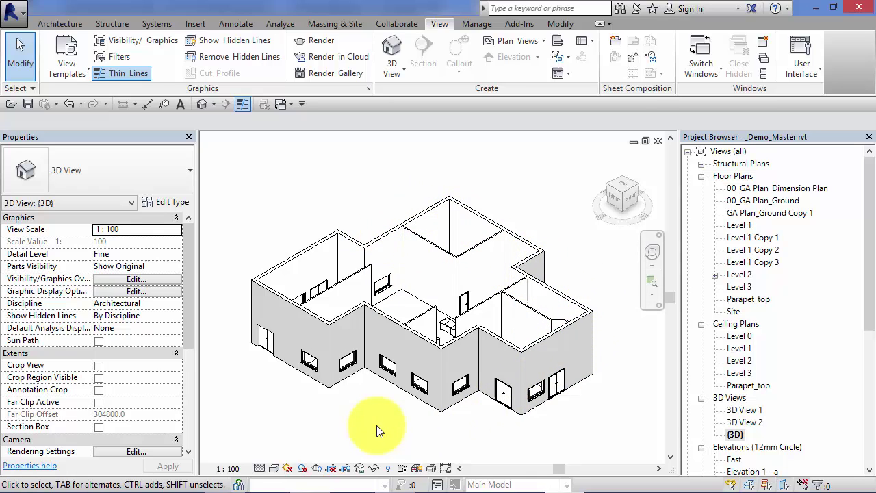
left_click(288, 263)
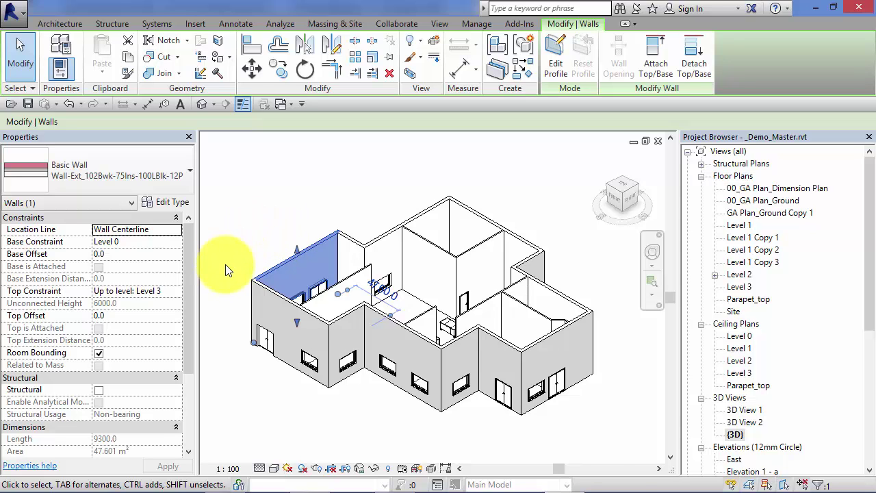
scroll(228, 269, "up", 5)
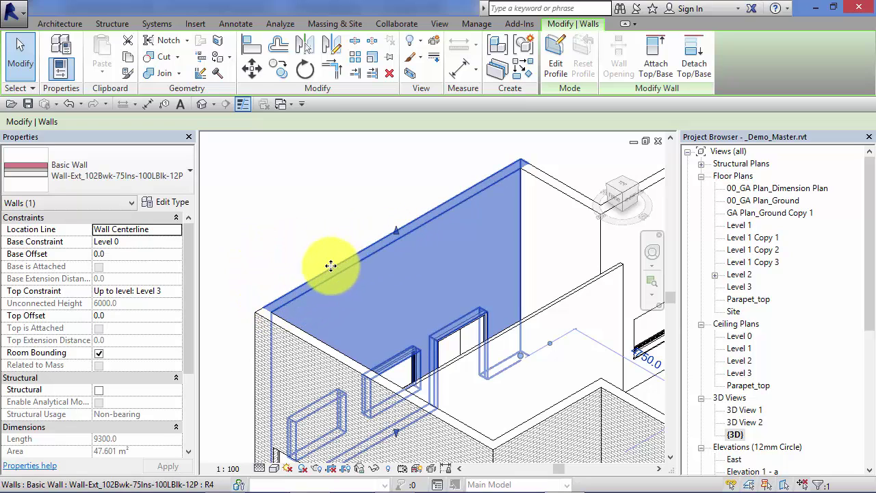
scroll(311, 246, "down", 2)
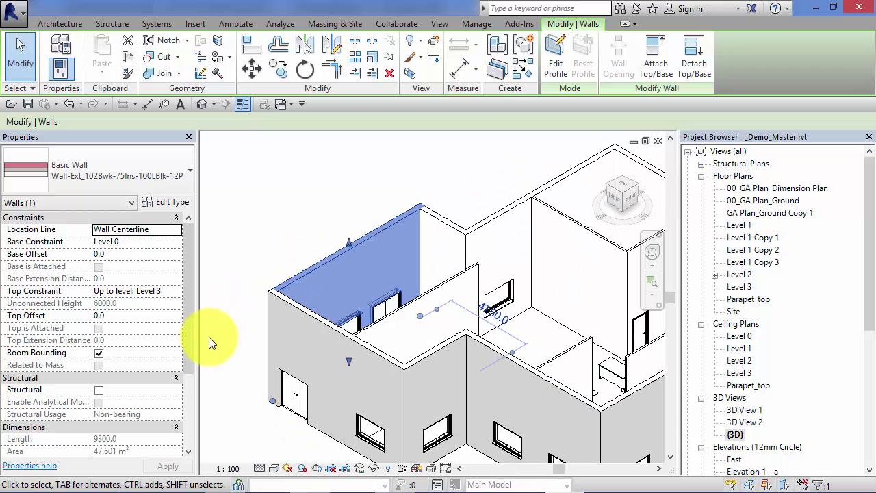
middle_click_drag(211, 342, 217, 326)
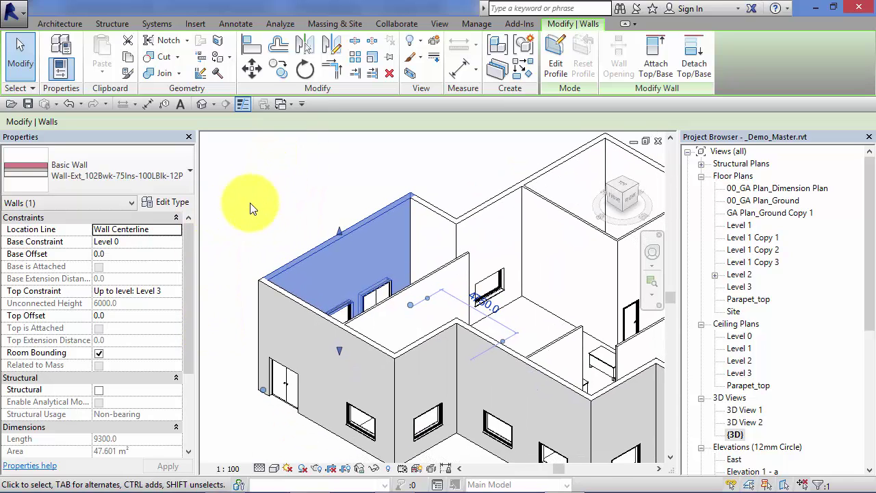
left_click(171, 203)
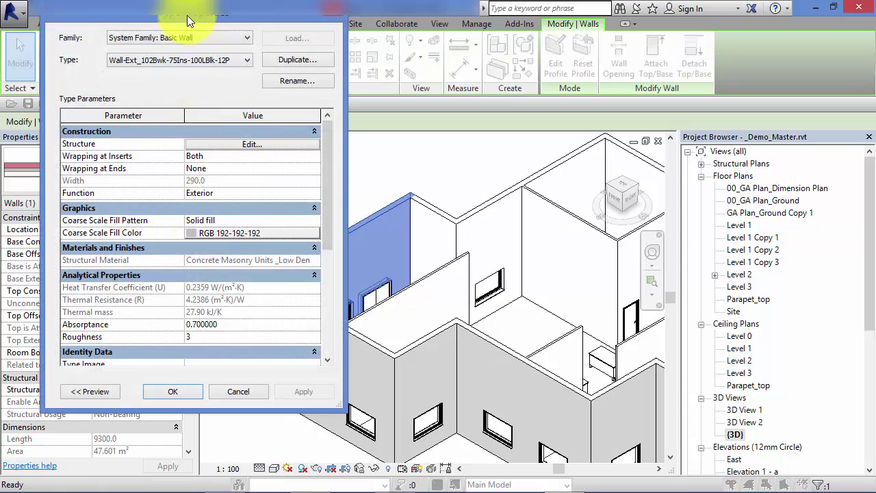
left_click_drag(188, 17, 232, 17)
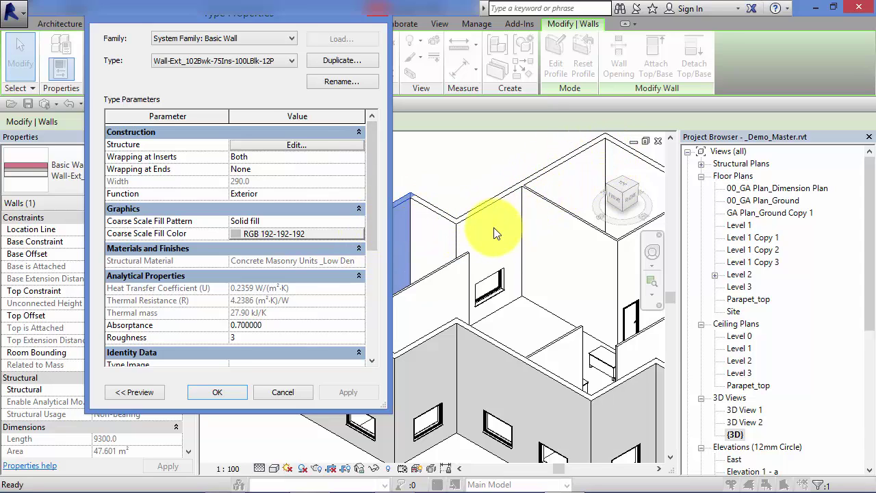
left_click_drag(372, 180, 373, 200)
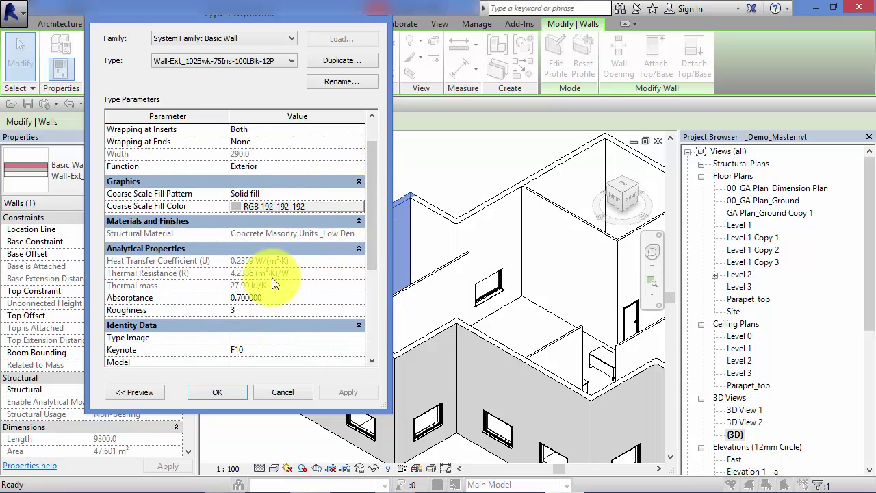
left_click_drag(367, 207, 369, 192)
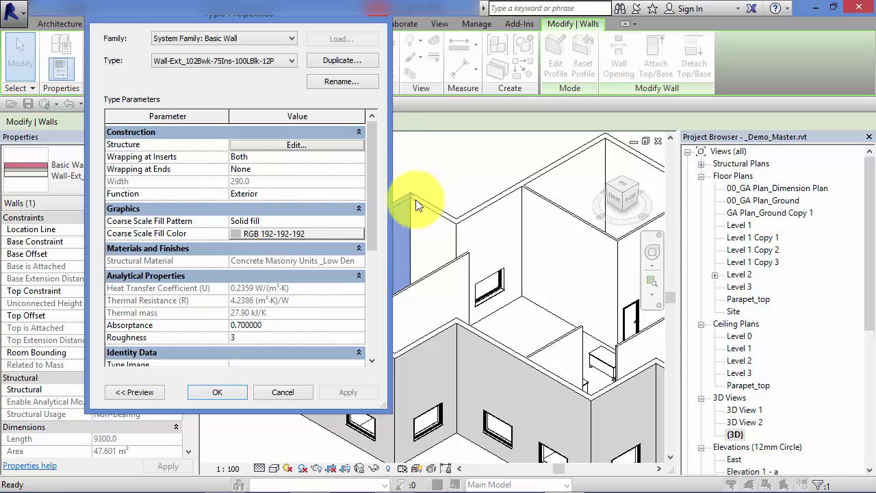
Set the concrete structure layer's thickness to 400 in the wall type's assembly and apply the change
left_click(275, 147)
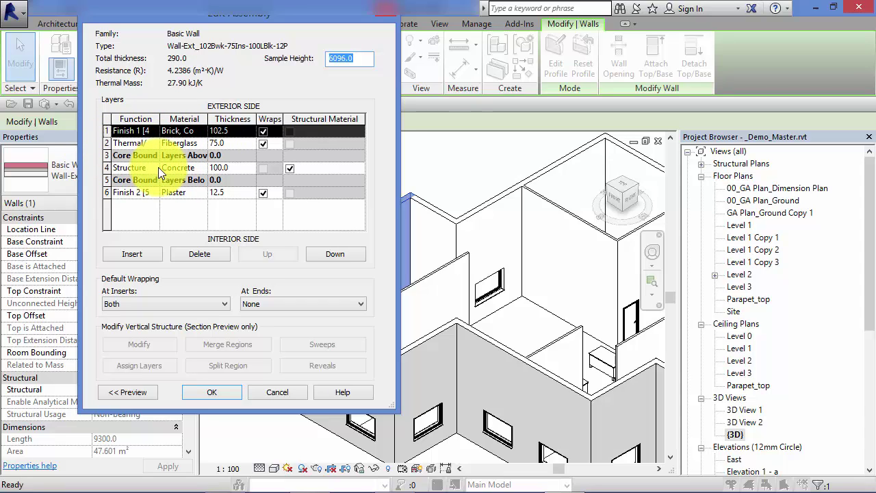
left_click(236, 167)
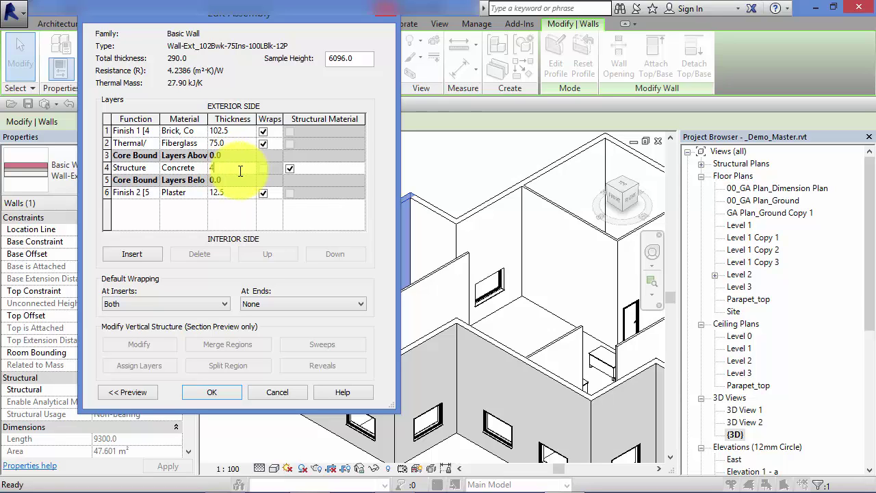
type("400")
left_click(218, 267)
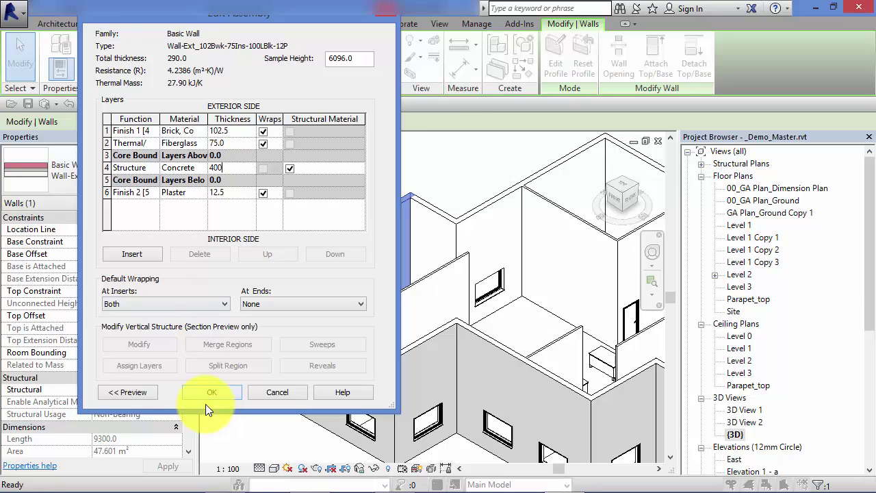
left_click(228, 394)
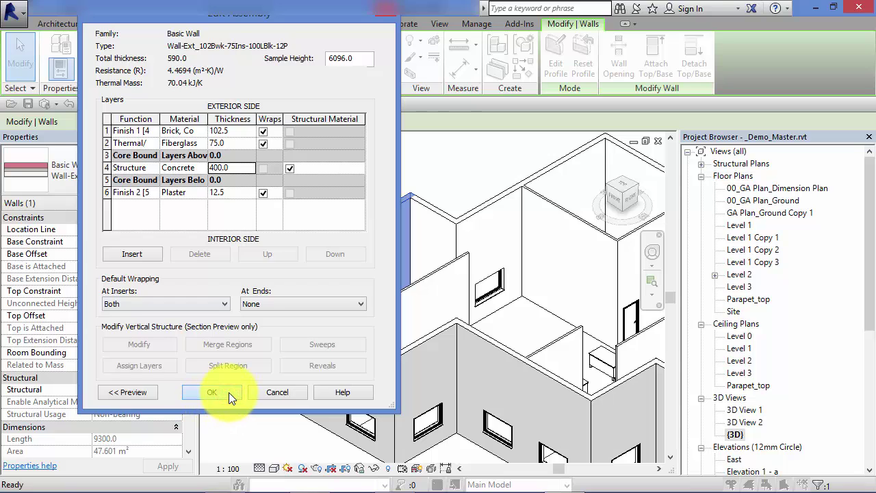
left_click(229, 392)
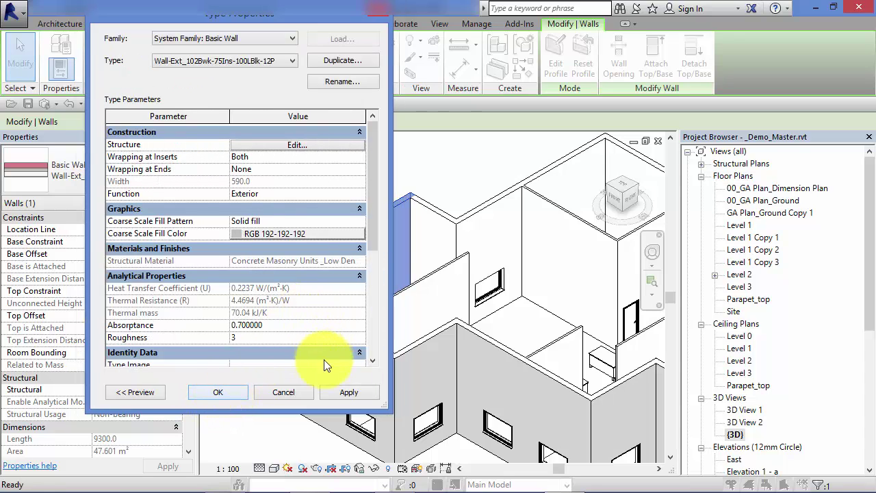
left_click(327, 392)
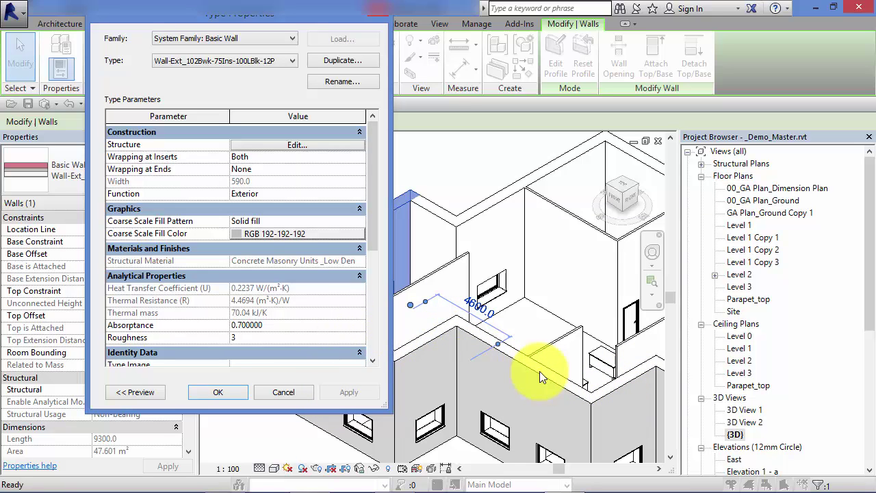
left_click(222, 393)
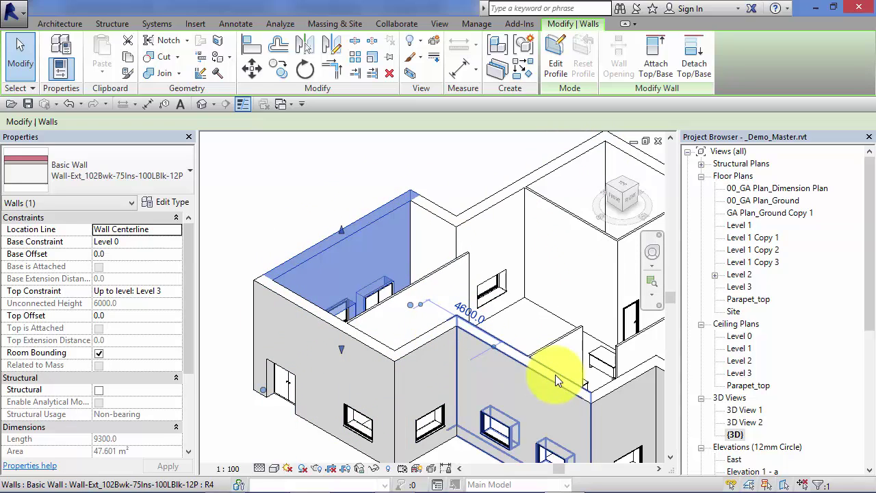
Examine the exterior walls around the whole building for the effect of the type change
scroll(548, 336, "down", 2)
middle_click_drag(548, 337, 504, 308)
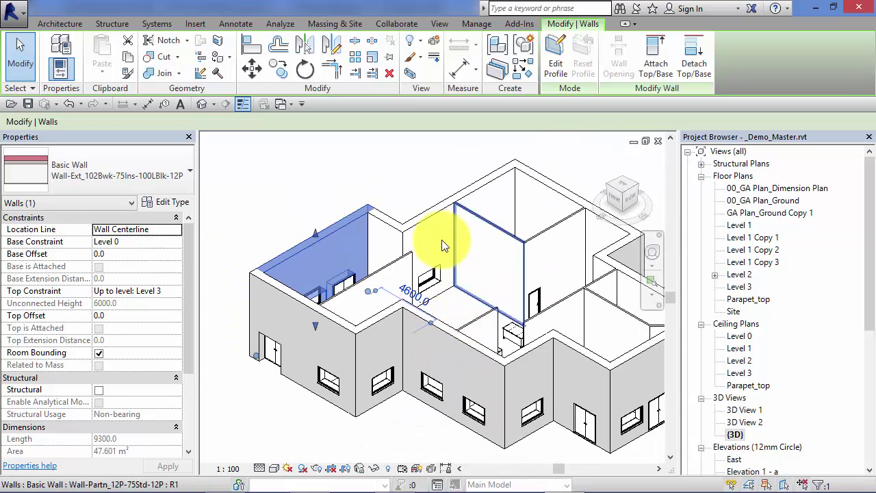
middle_click_drag(407, 180, 389, 179)
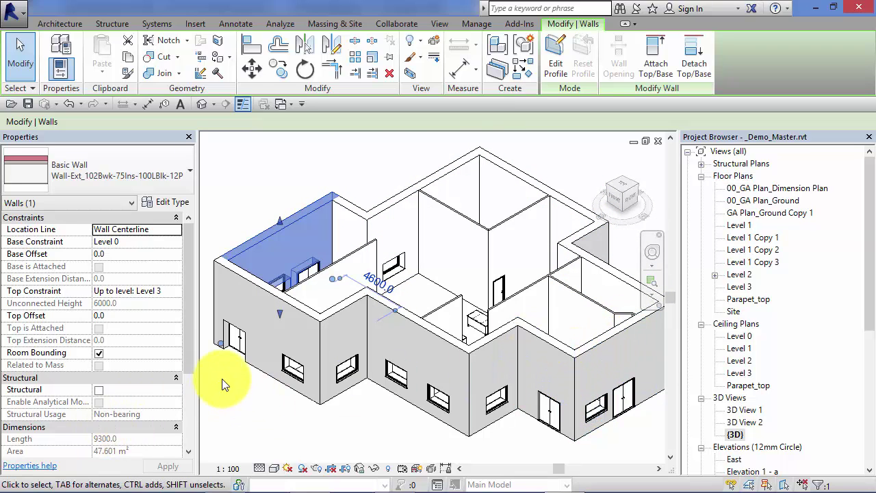
middle_click_drag(242, 392, 253, 398)
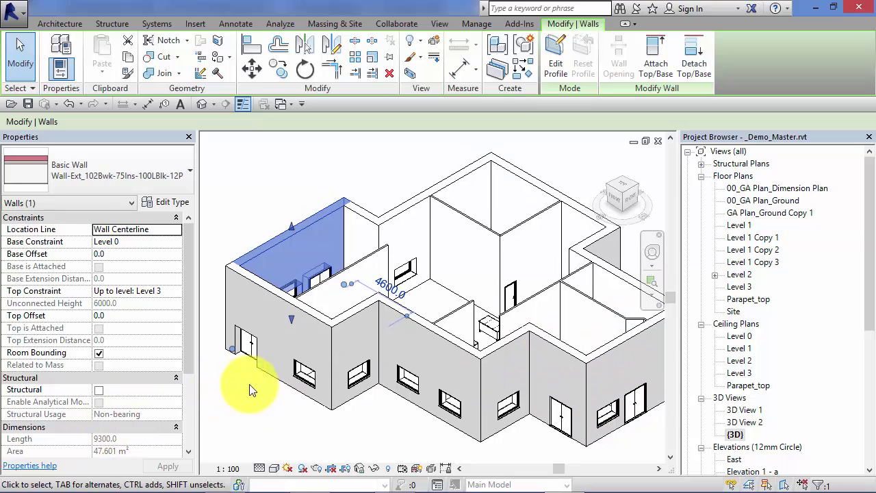
scroll(250, 386, "up", 1)
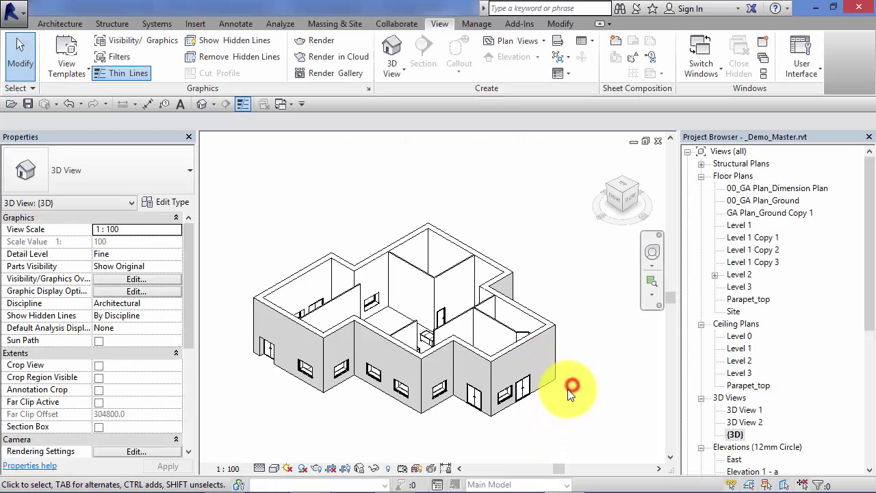
Review the instance properties of the end exterior wall containing one window and a double door, then clear the selection
scroll(564, 403, "up", 2)
scroll(564, 403, "up", 2)
middle_click_drag(591, 367, 577, 286)
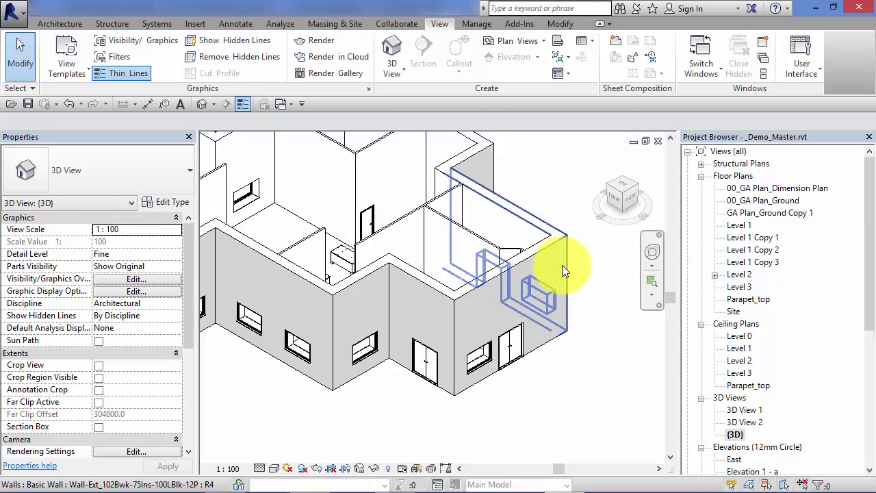
left_click(505, 285)
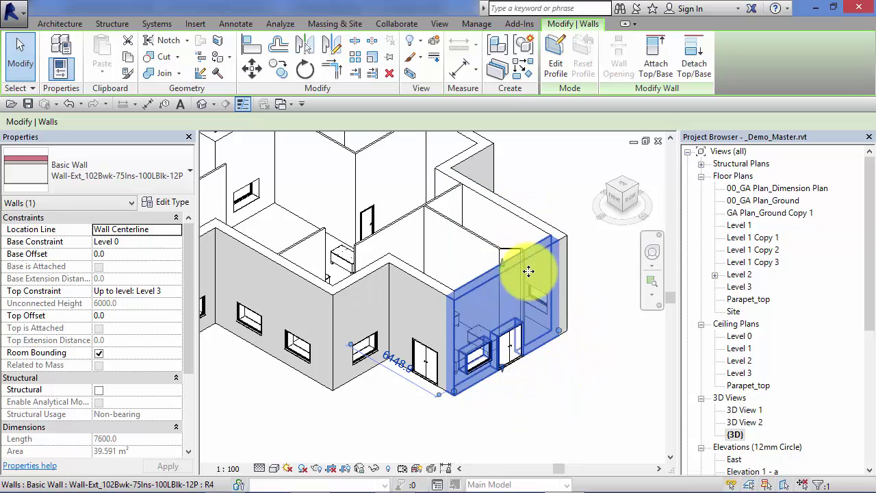
scroll(572, 390, "down", 3)
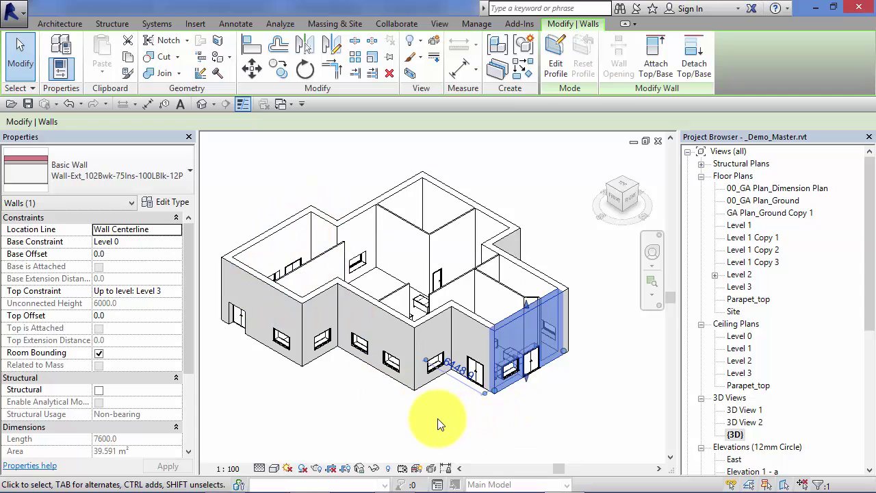
middle_click_drag(438, 424, 456, 422)
scroll(456, 421, "up", 2)
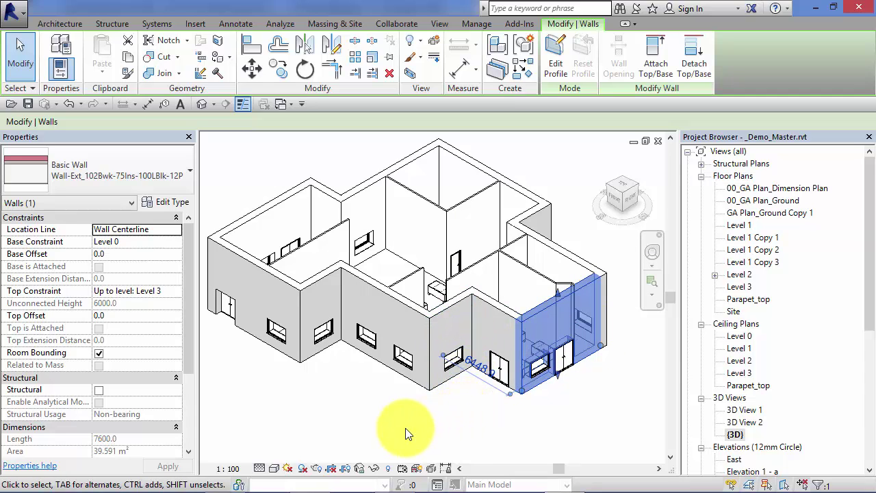
middle_click_drag(407, 432, 426, 420)
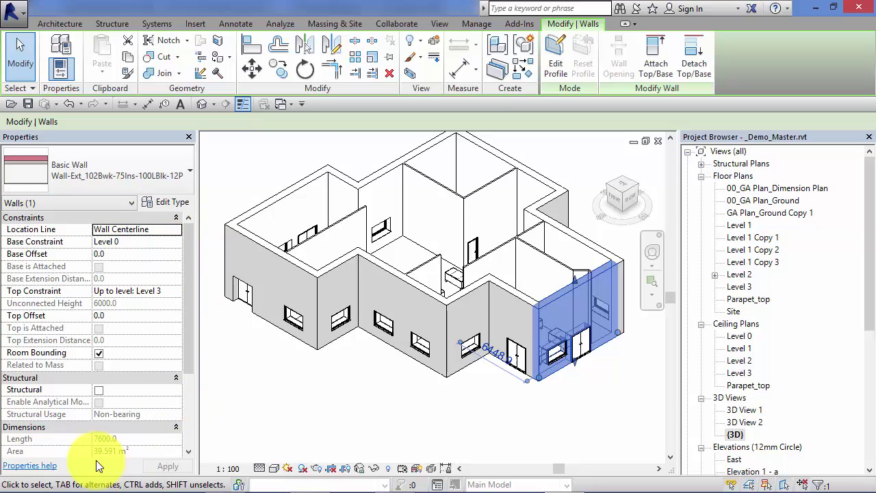
left_click(300, 419)
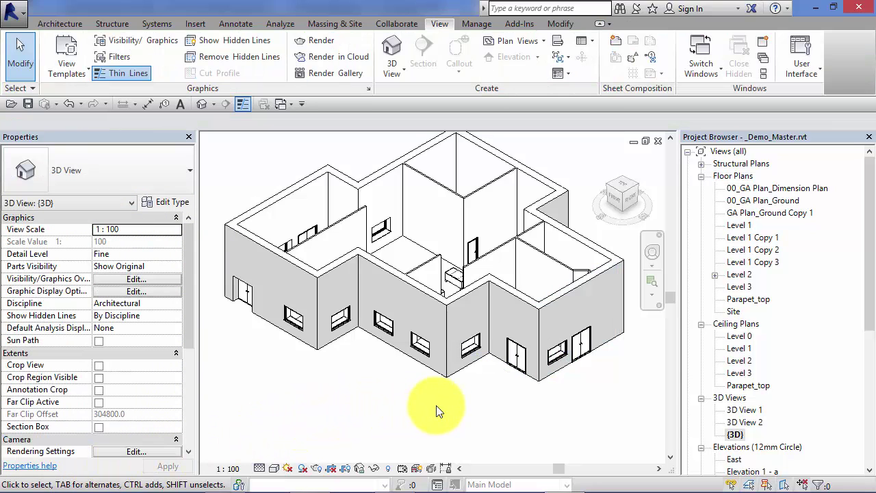
left_click(599, 281)
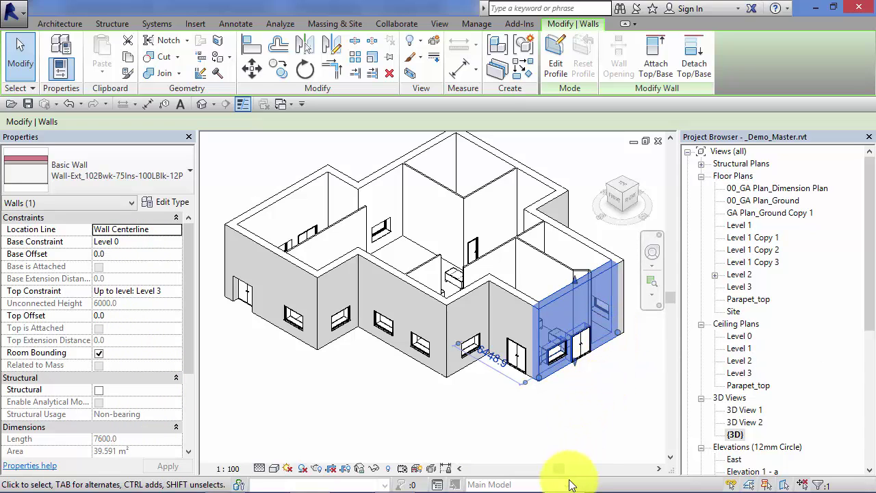
left_click(505, 432)
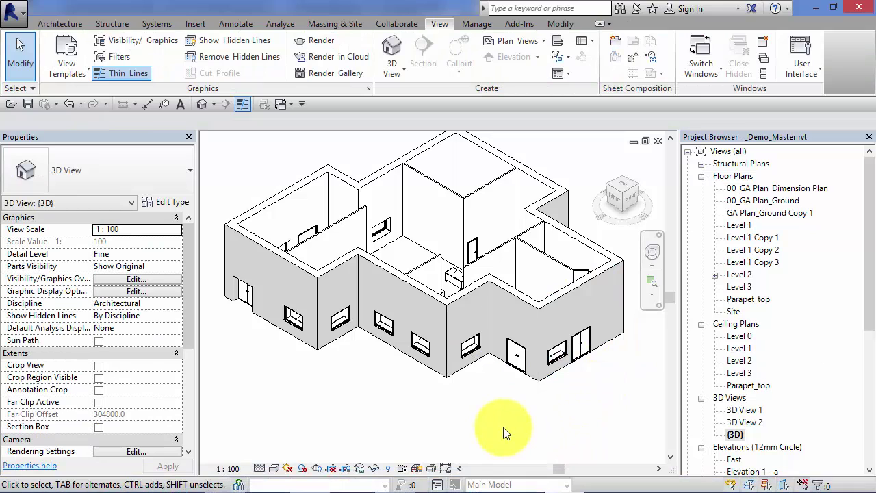
Set the end exterior wall and the two walls adjoining it in sequence to an Unconnected top constraint with an unconnected height of 12000
left_click(583, 295)
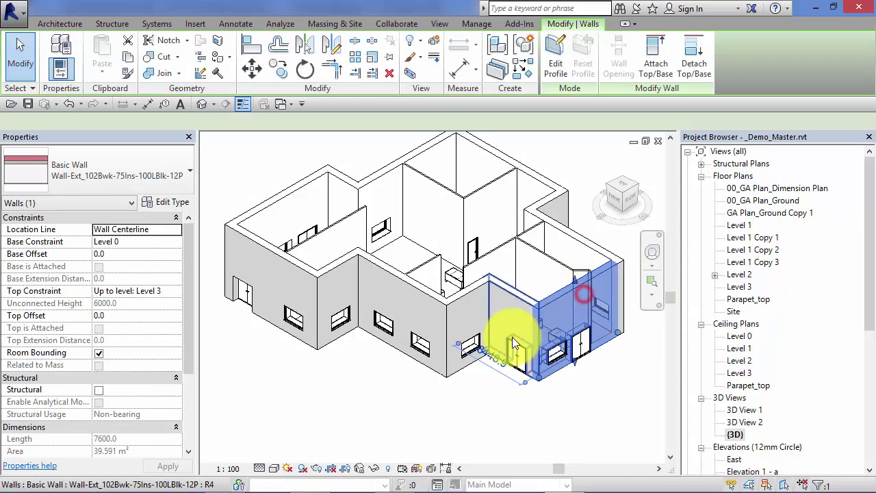
left_click(508, 302, "ctrl")
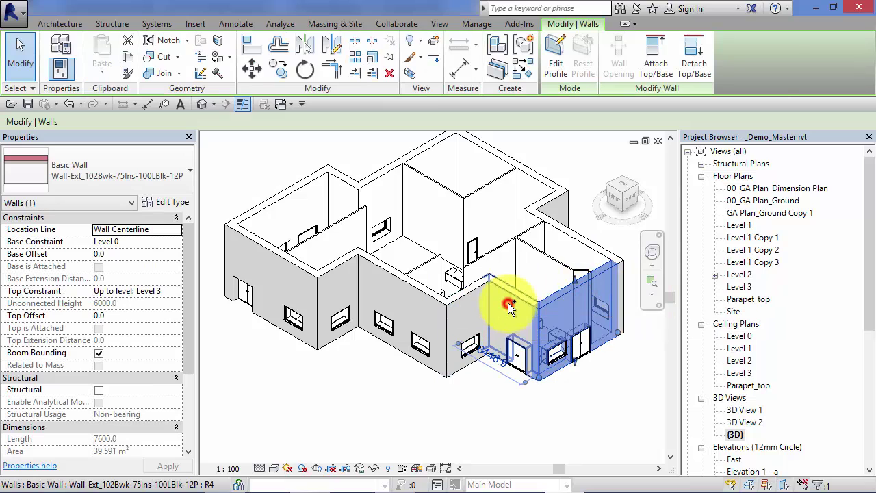
left_click(469, 312, "ctrl")
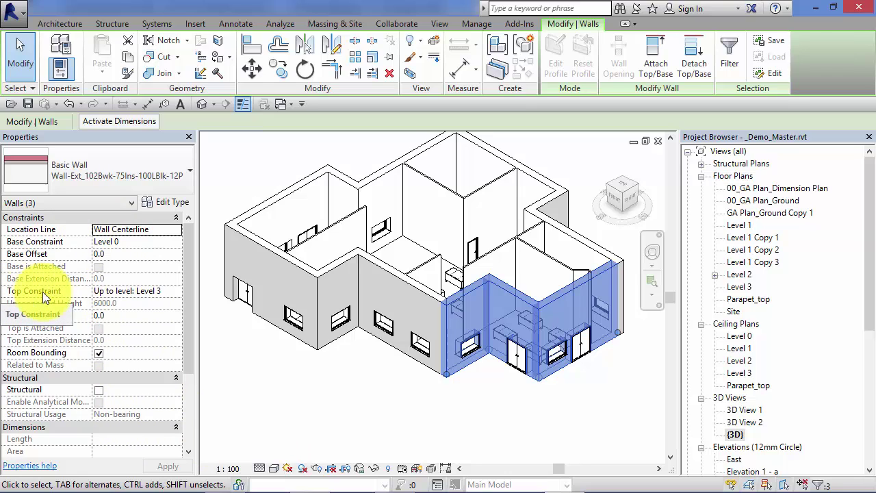
left_click(169, 291)
left_click(178, 292)
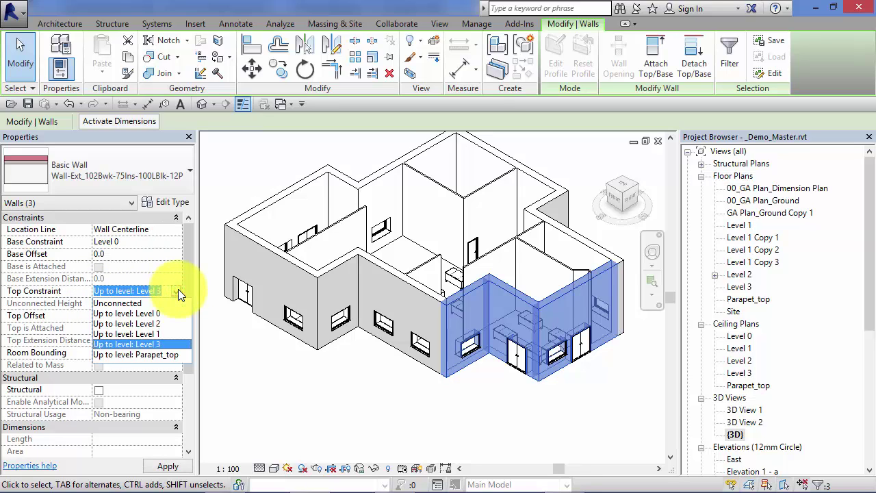
left_click(122, 304)
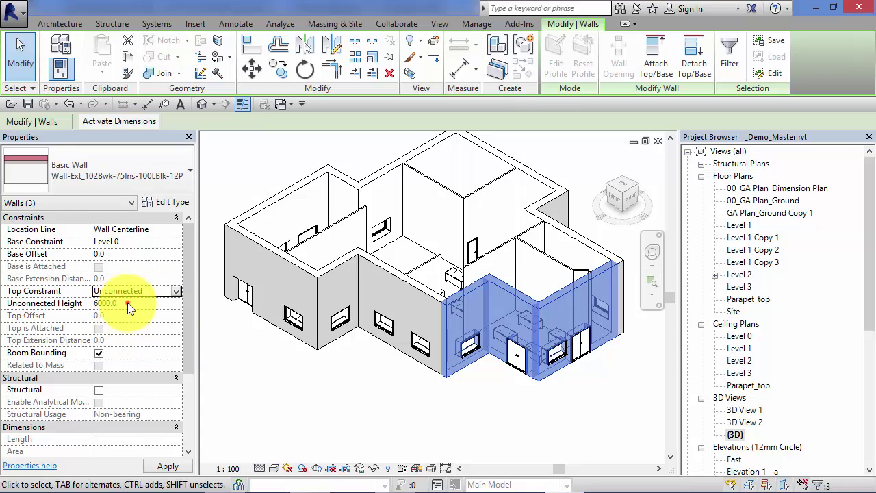
left_click(129, 305)
left_click(175, 467)
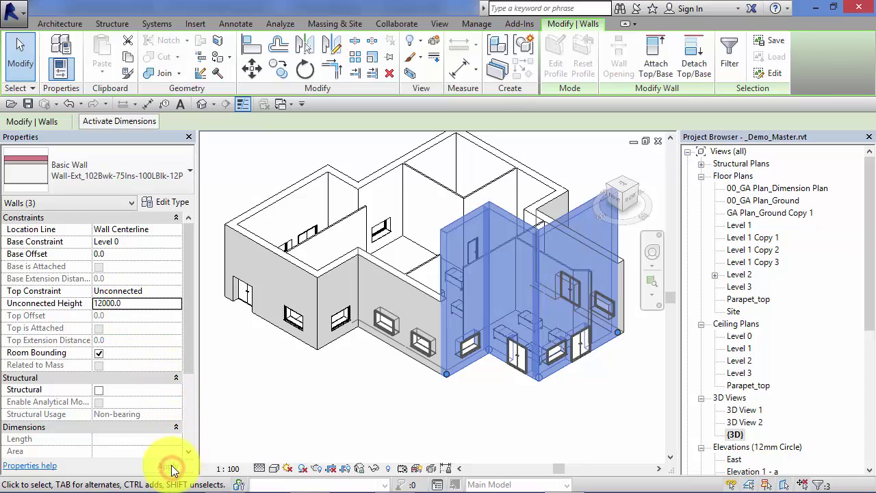
left_click(384, 424)
middle_click_drag(419, 416, 372, 434)
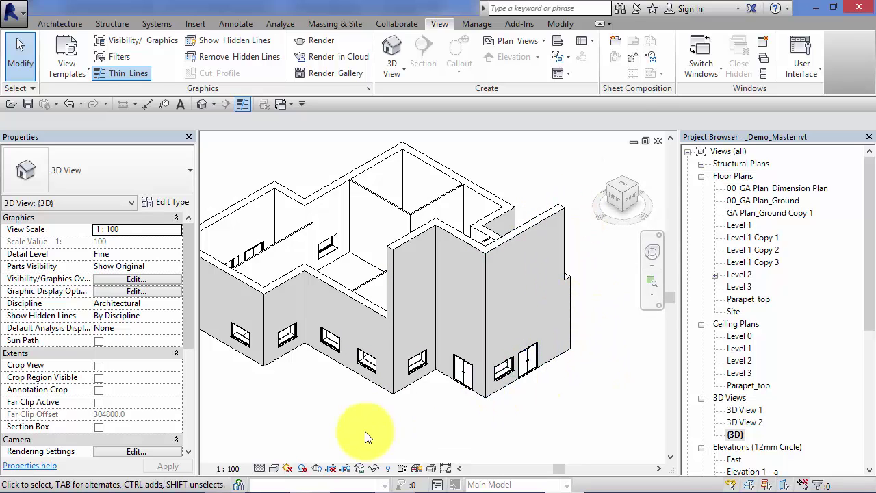
Set the type Width of the 1810x1210mm window nearest the inner corner of the two-window wall to 2000, then clear the selection
middle_click_drag(394, 424, 421, 434)
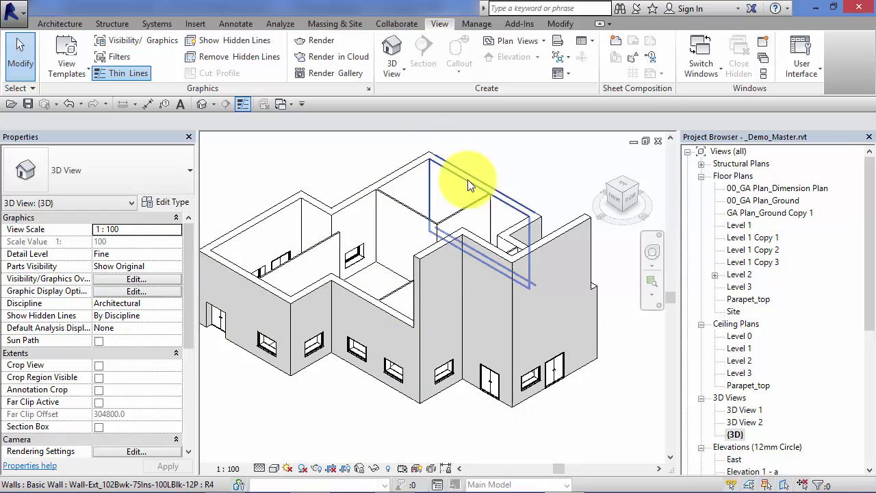
scroll(344, 393, "up", 4)
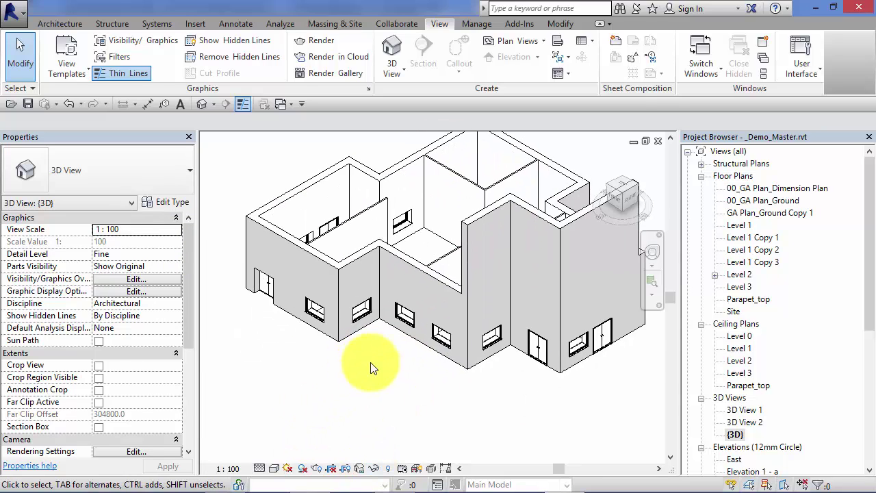
scroll(384, 404, "down", 2)
scroll(385, 411, "up", 3)
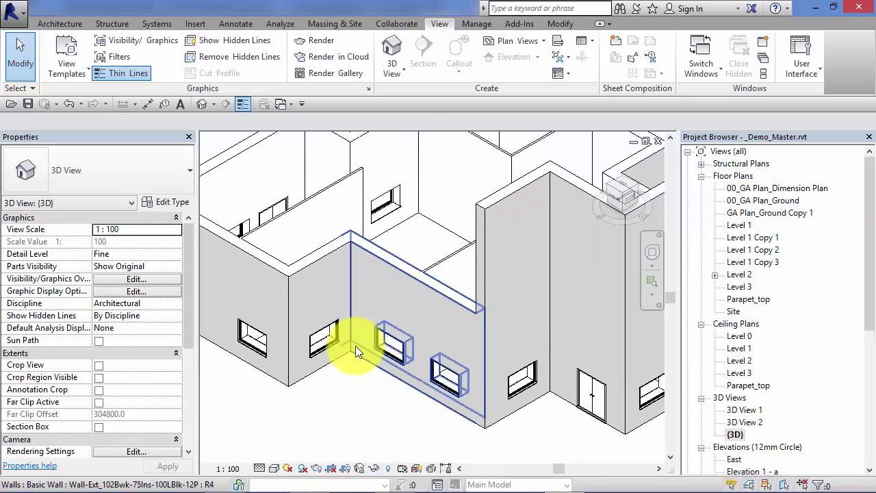
left_click(397, 356)
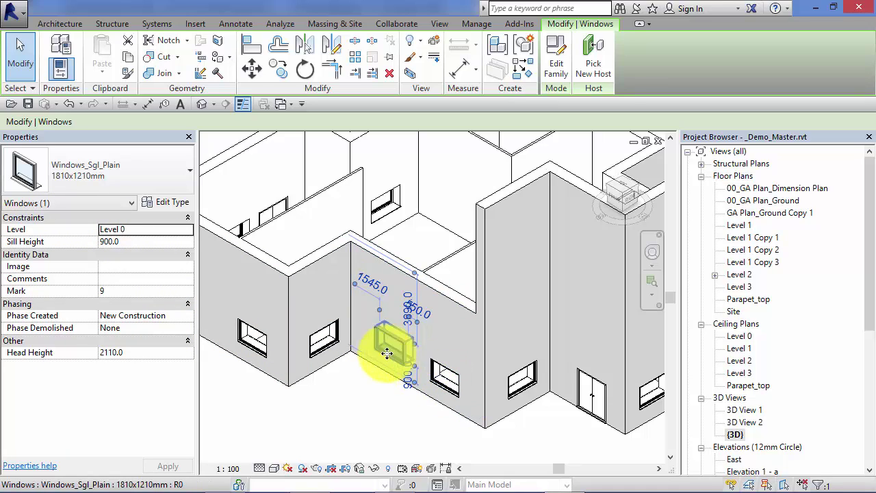
left_click_drag(387, 353, 448, 404)
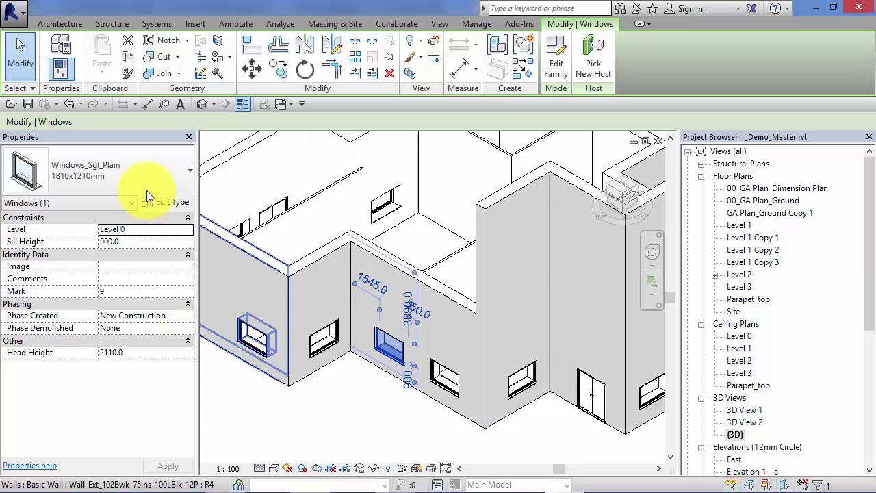
left_click(171, 200)
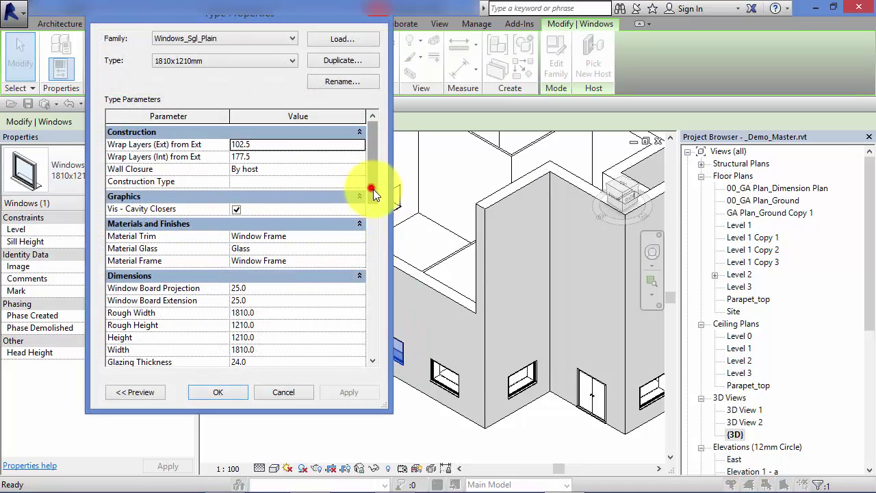
left_click_drag(374, 195, 380, 243)
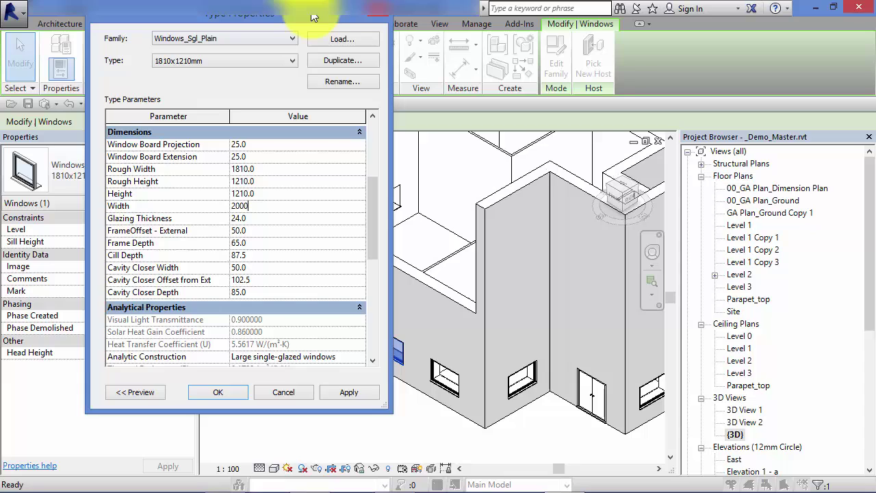
left_click_drag(319, 18, 208, 24)
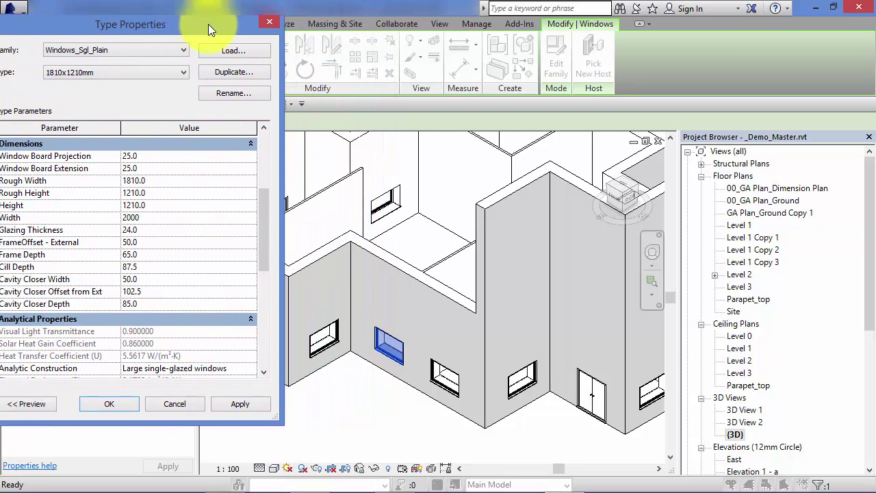
left_click(260, 404)
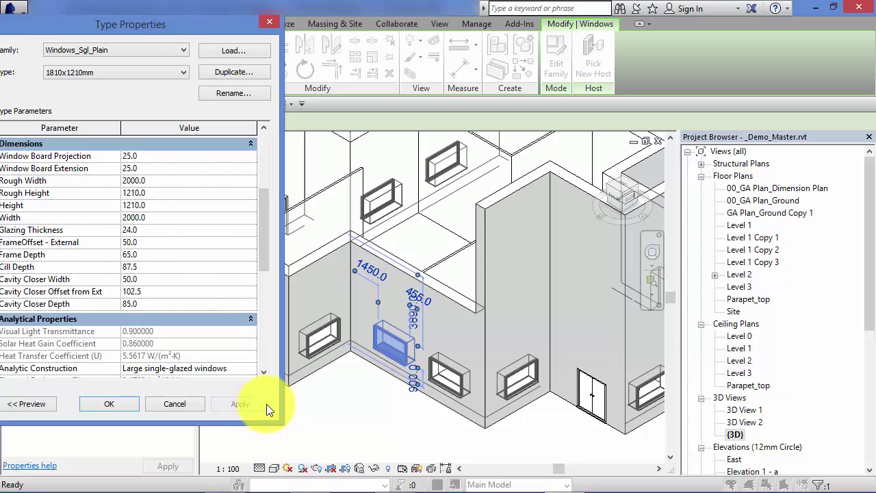
left_click(386, 419)
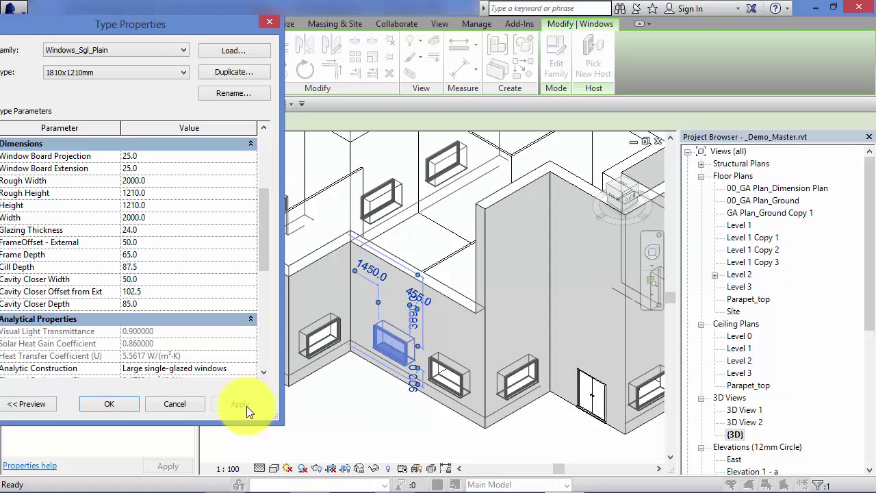
left_click(119, 407)
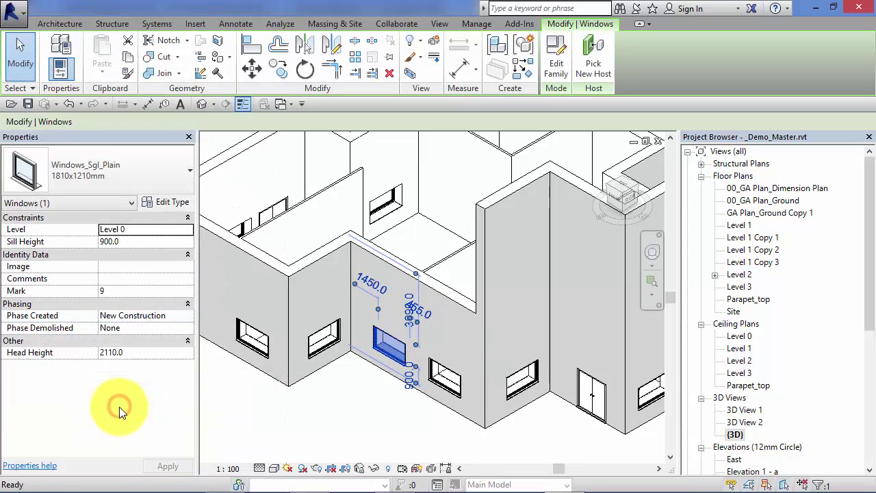
left_click(325, 412)
Review the type properties of the 3D view and close them without changing anything
middle_click_drag(361, 446, 366, 418)
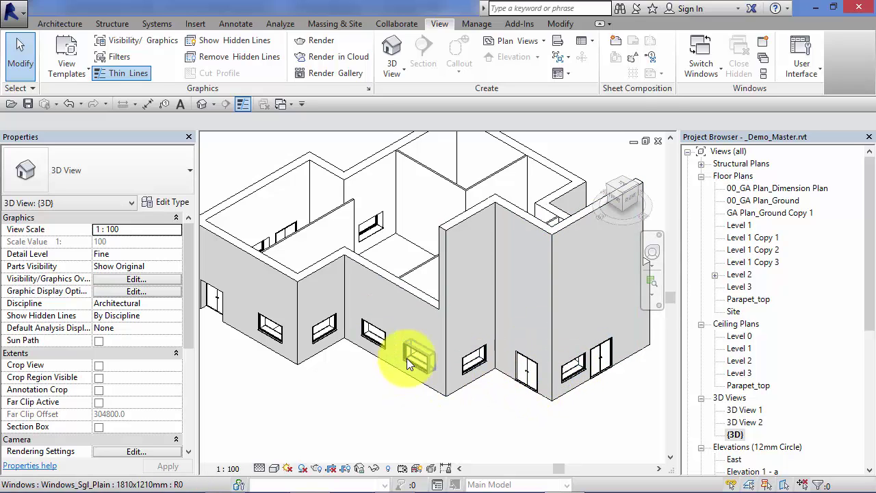
middle_click_drag(333, 407, 346, 423)
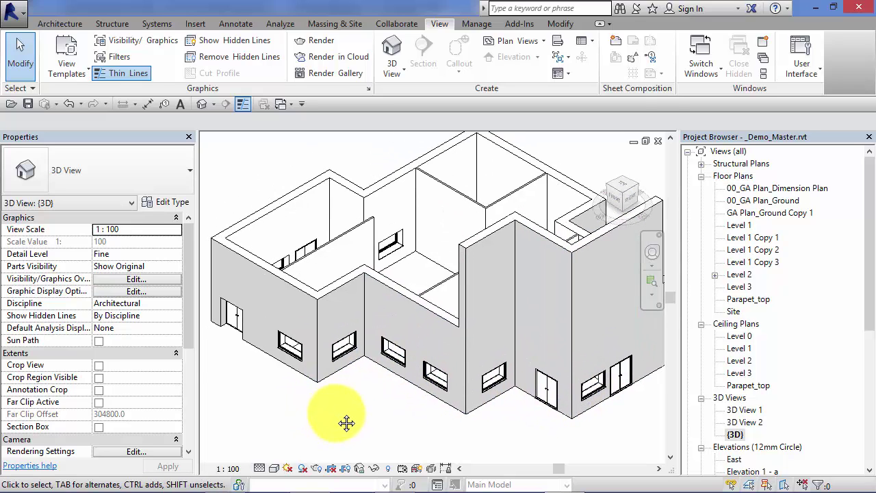
scroll(333, 411, "up", 4)
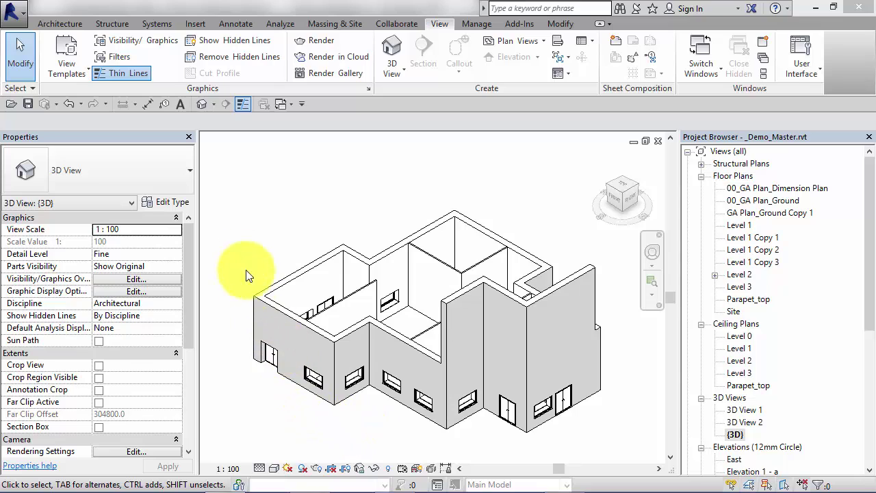
left_click(169, 200)
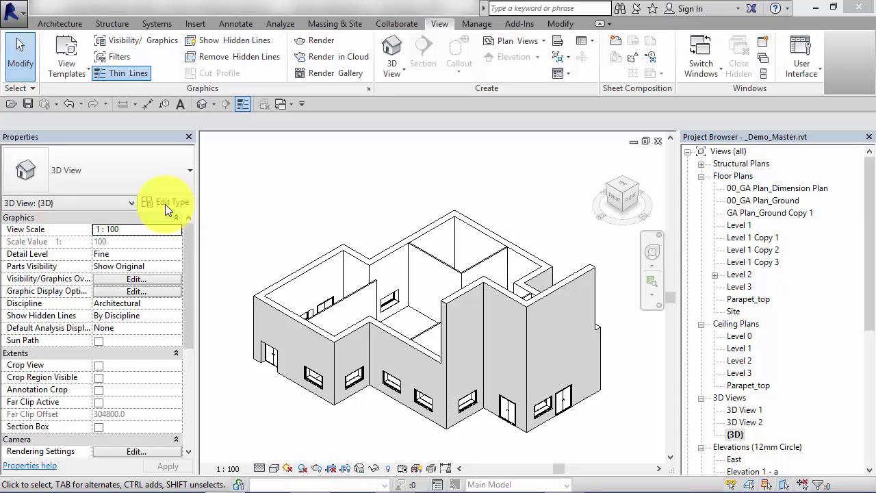
left_click(165, 204)
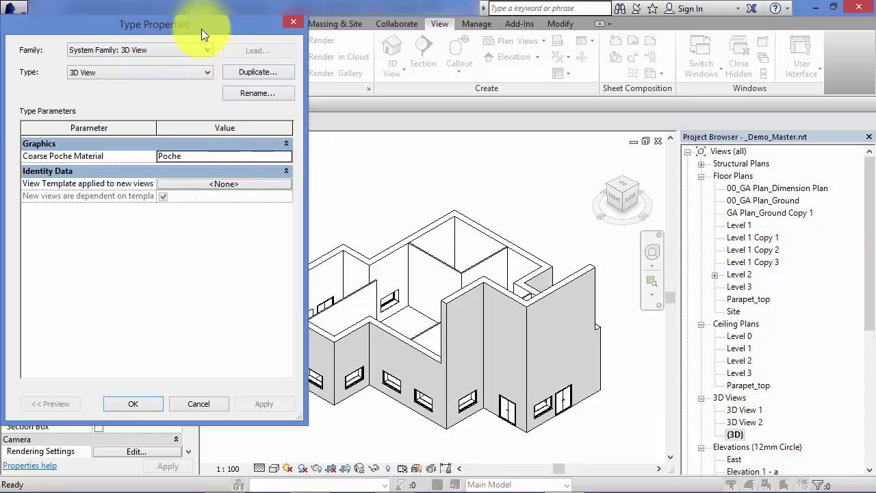
left_click_drag(202, 29, 368, 43)
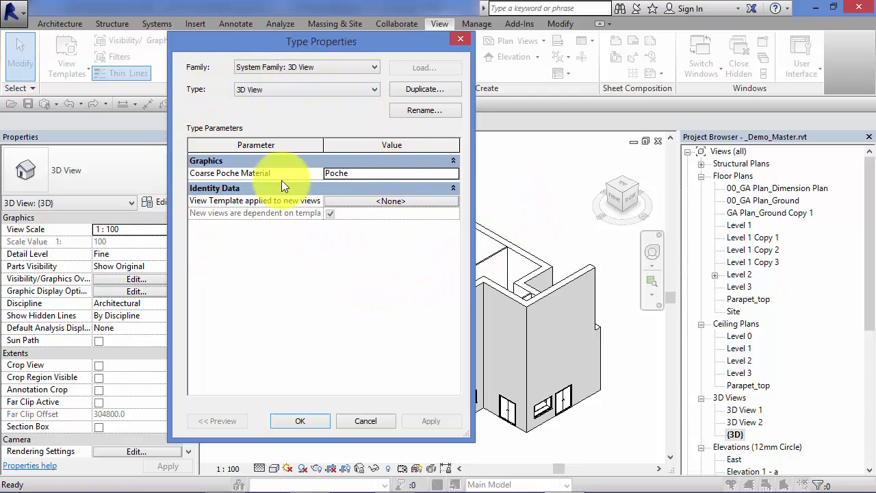
left_click(384, 425)
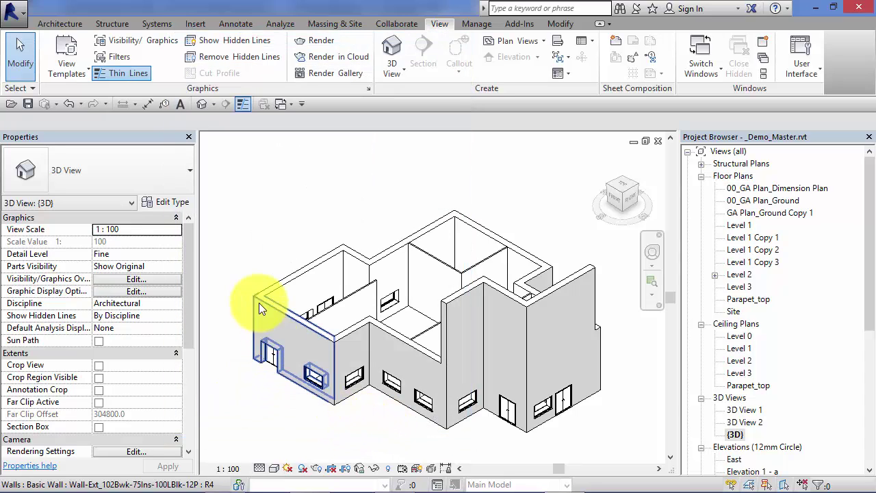
Duplicate the type of the window on the same wall as the recessed double door, naming the new type 3000x1210mm
middle_click_drag(358, 208, 372, 196)
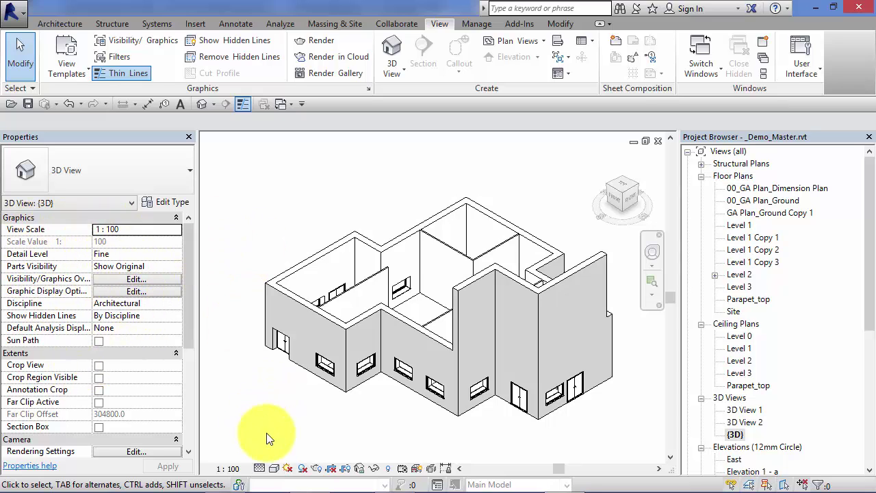
scroll(272, 392, "up", 2)
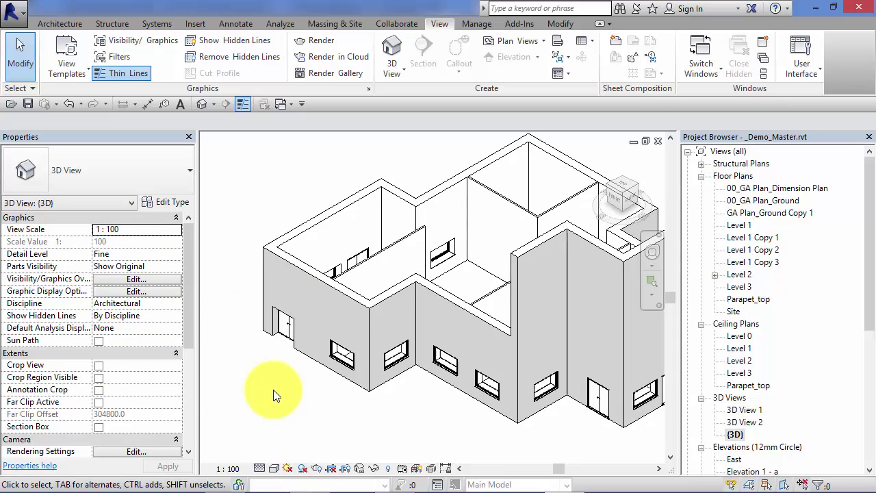
middle_click_drag(271, 392, 277, 416)
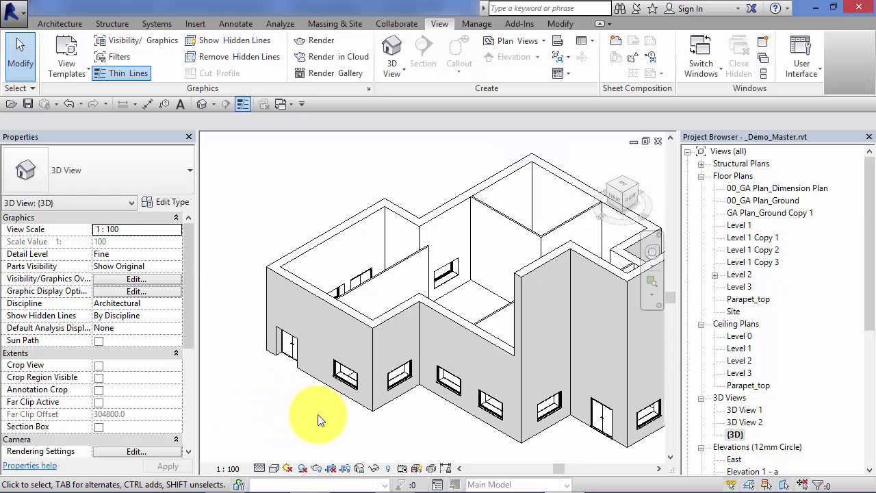
left_click(346, 383)
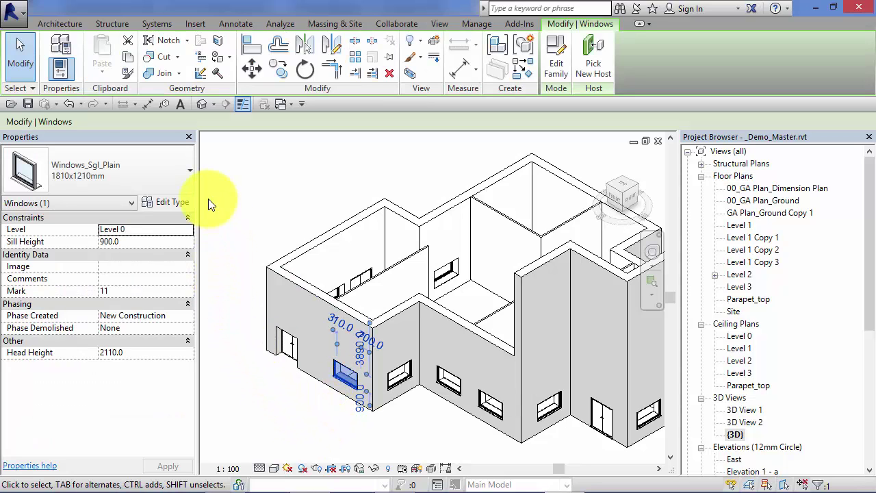
left_click(167, 202)
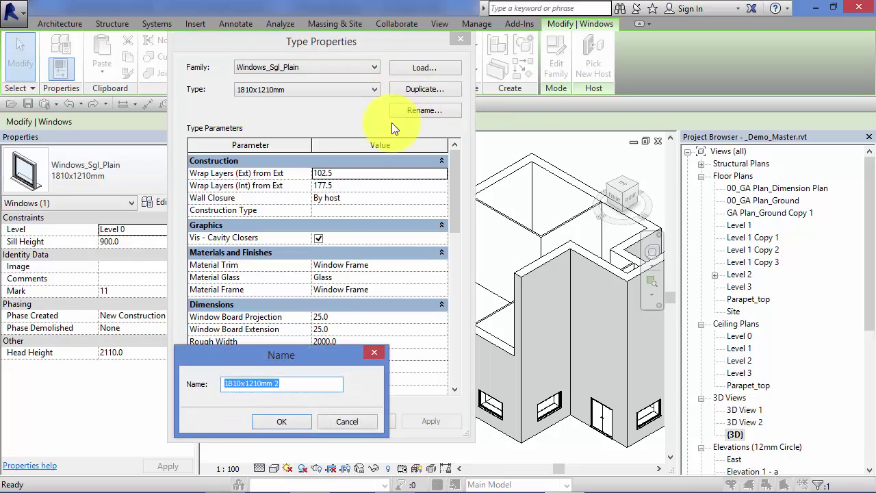
left_click_drag(314, 354, 405, 225)
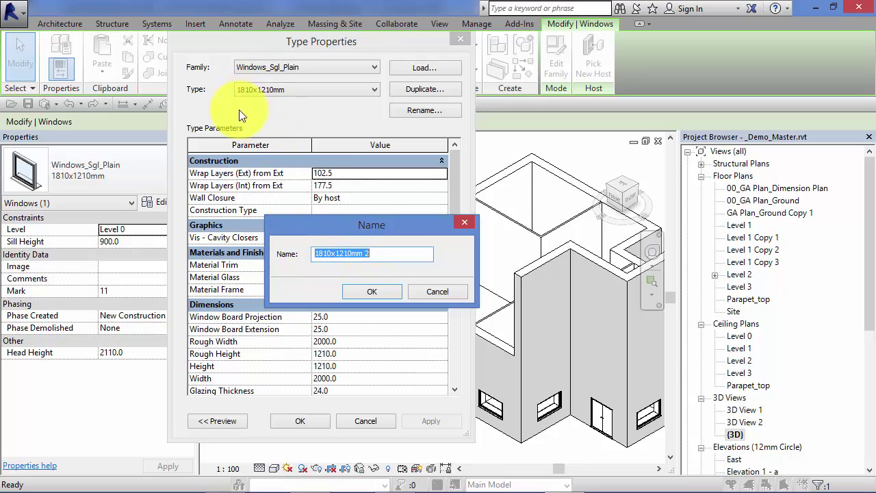
left_click(367, 254)
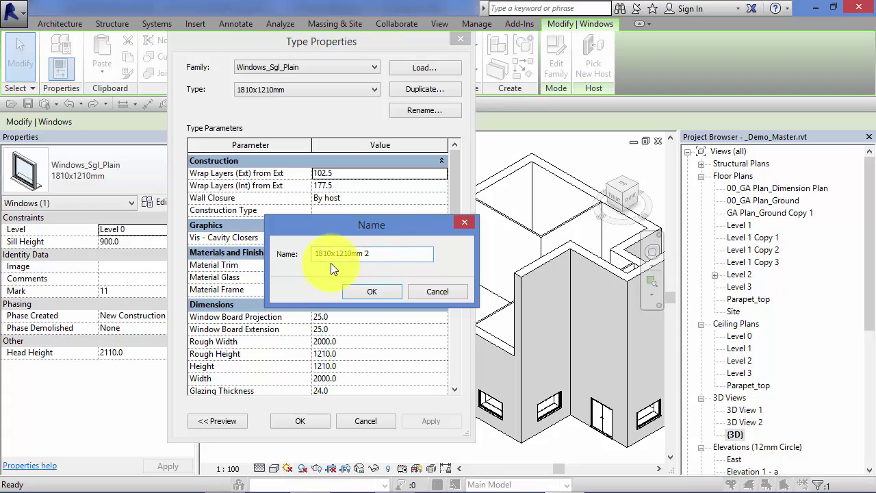
key("BackSpace")
left_click(333, 253)
left_click(383, 293)
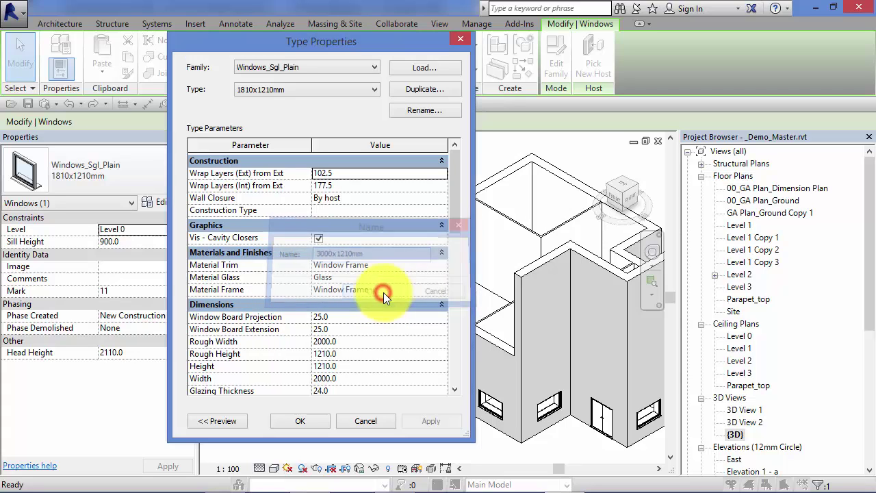
Set the 3000x1210mm window type's Width to 3000, accept the joined-wall conflict warning, and clear the selection
left_click_drag(455, 199, 460, 227)
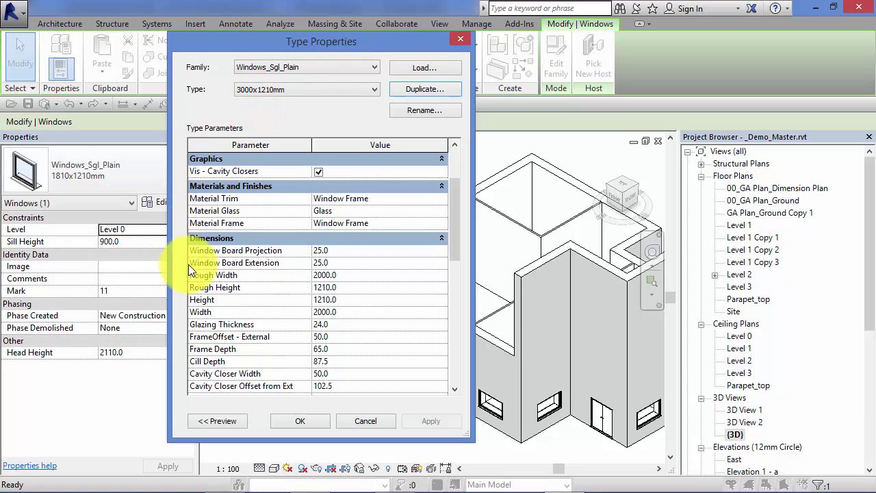
left_click(322, 313)
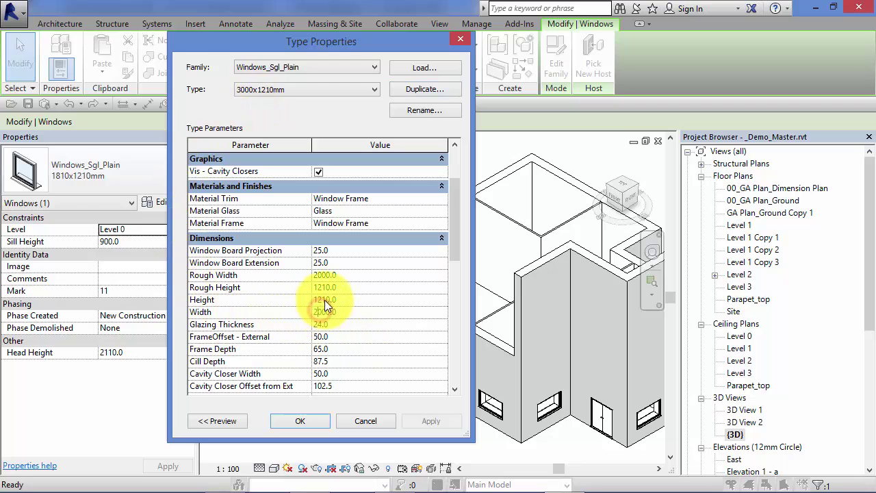
key("BackSpace")
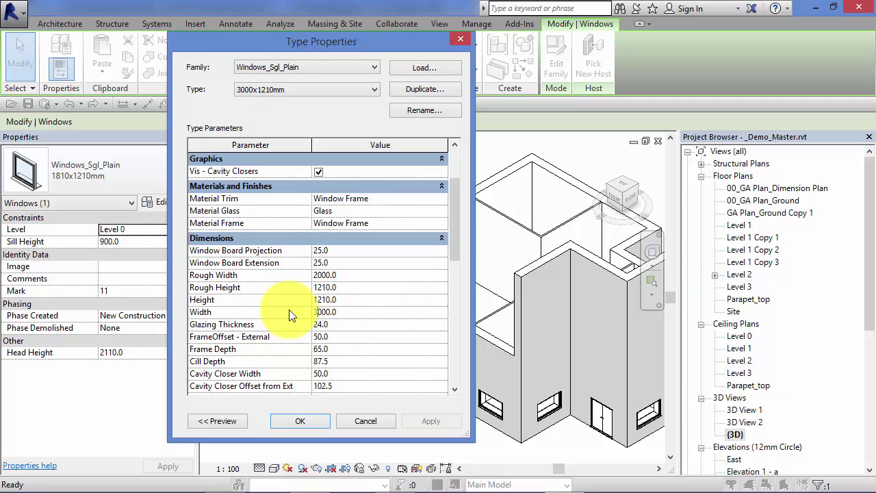
key("Return")
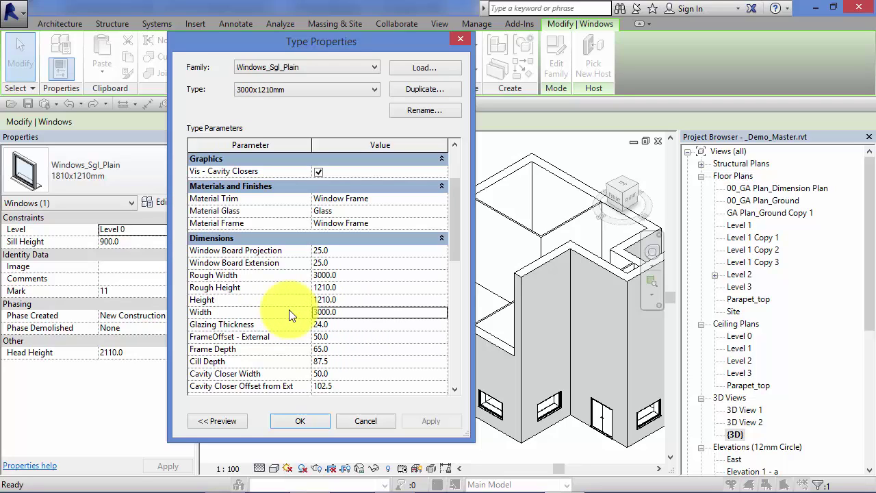
left_click(315, 422)
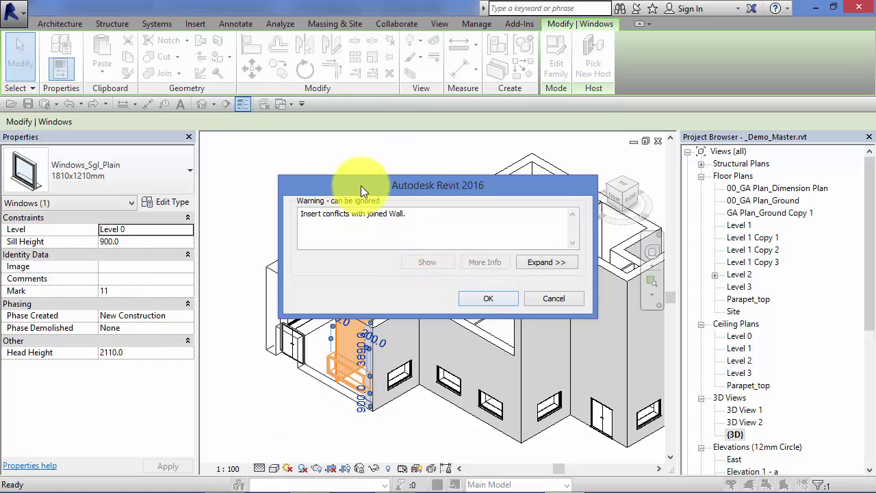
left_click_drag(361, 184, 274, 70)
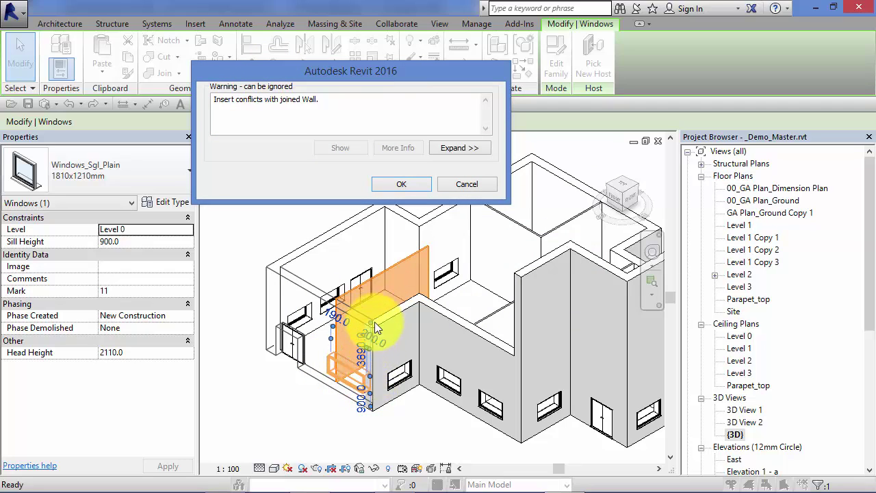
left_click(411, 185)
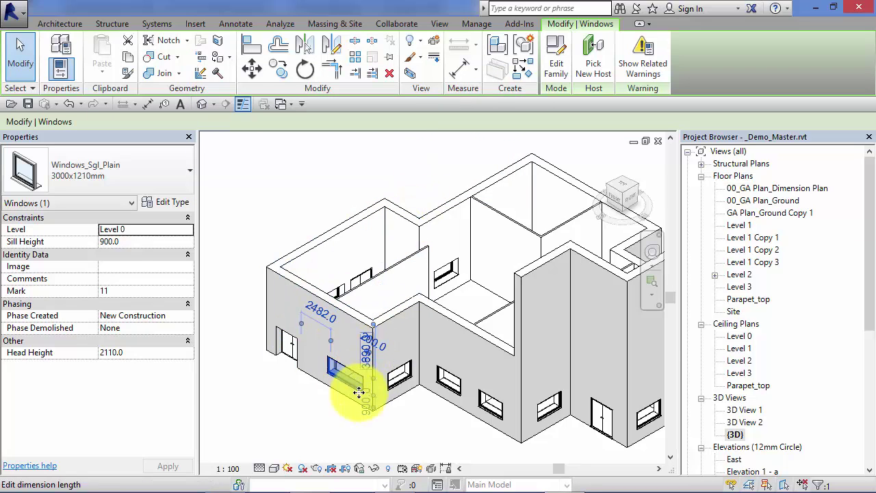
scroll(313, 402, "up", 4)
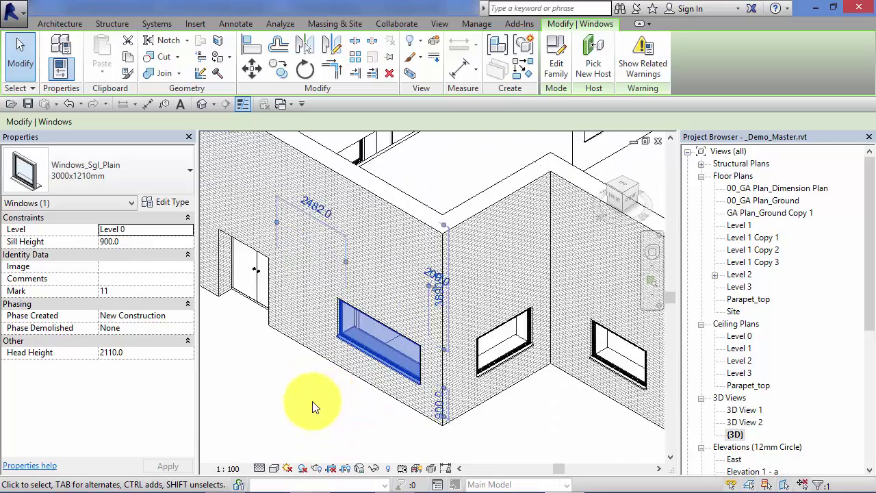
left_click(328, 397)
middle_click_drag(342, 381, 374, 391)
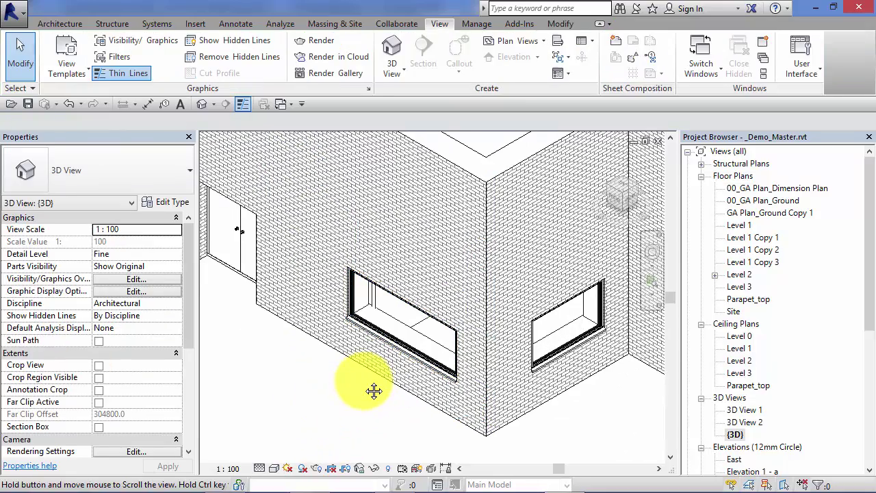
Move the double door beside the window on the tall end wall farther along the wall, away from the window
scroll(392, 337, "down", 5)
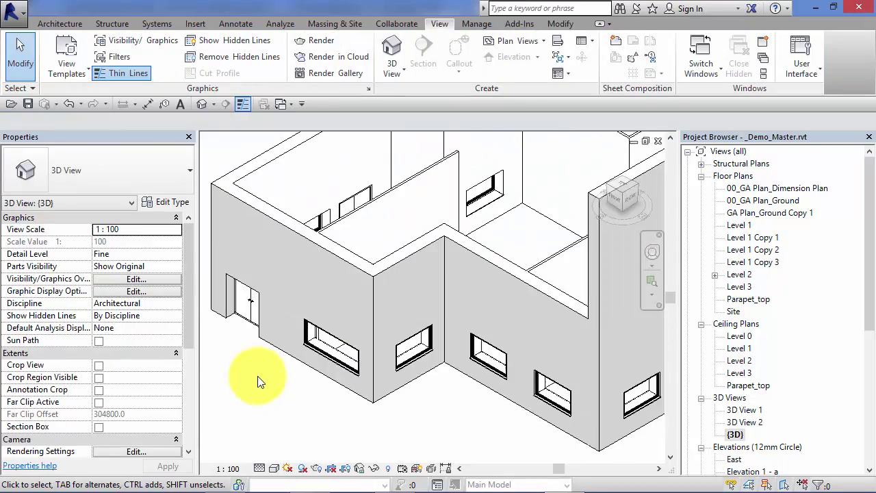
middle_click_drag(460, 416, 440, 407)
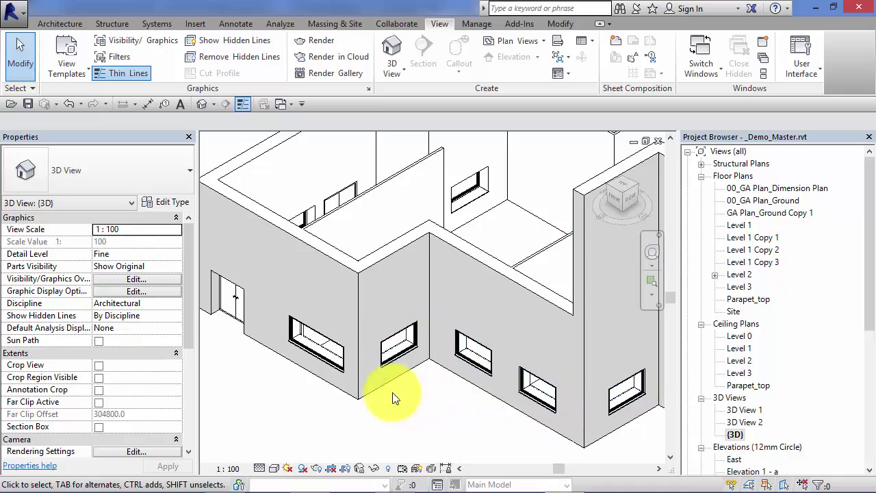
scroll(404, 395, "up", 5)
middle_click_drag(431, 406, 361, 360)
scroll(439, 419, "down", 5)
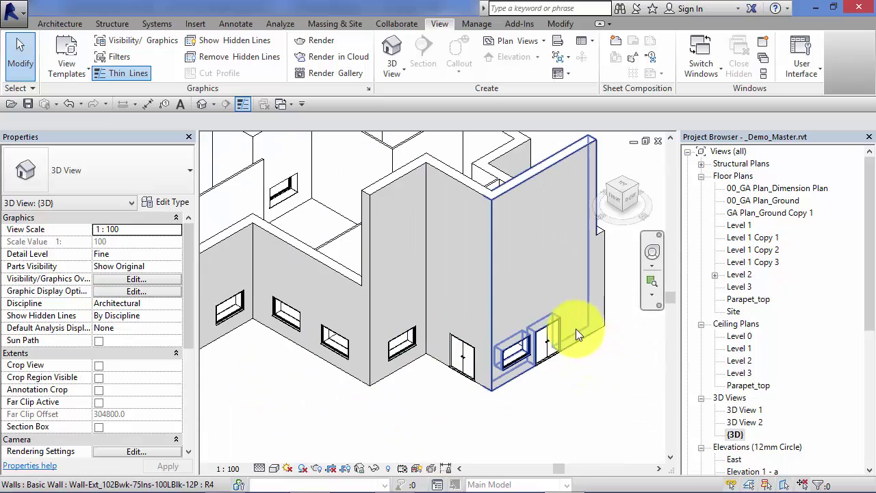
scroll(558, 340, "up", 5)
left_click_drag(524, 353, 567, 332)
Move the window beside that door to about 1617 mm from the outer corner and change its type to 3000x1210mm
left_click(464, 360)
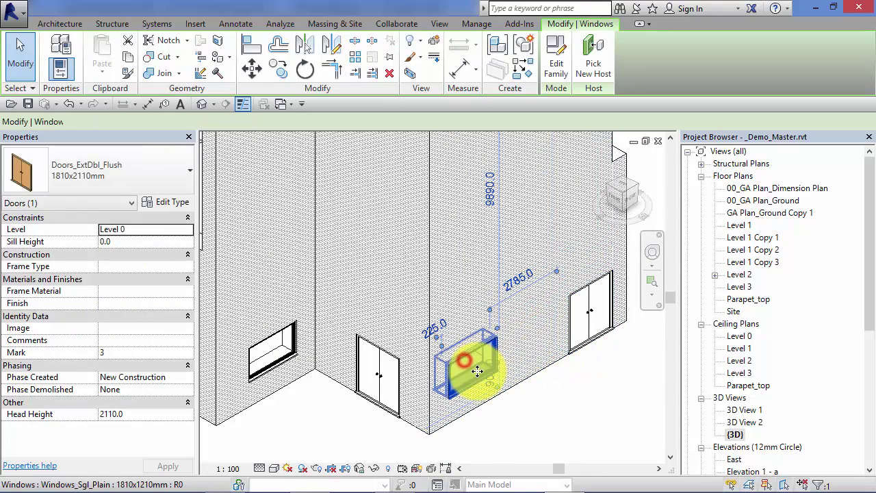
left_click_drag(473, 365, 511, 349)
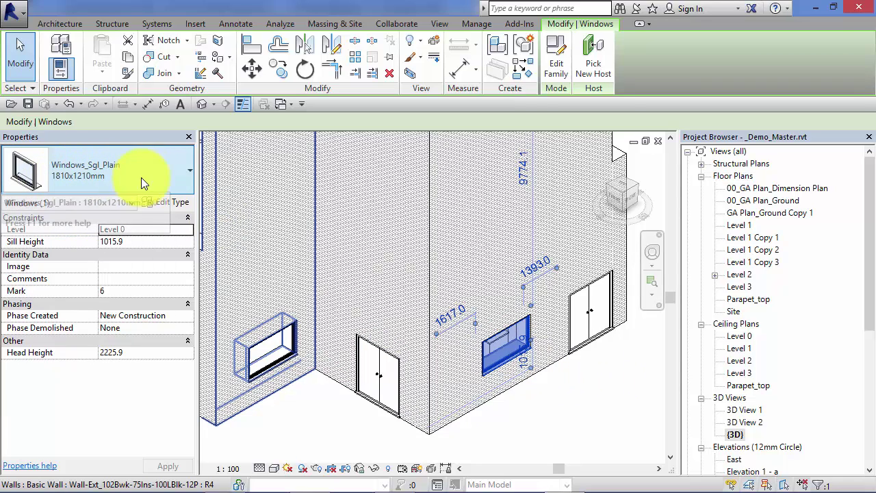
left_click(182, 175)
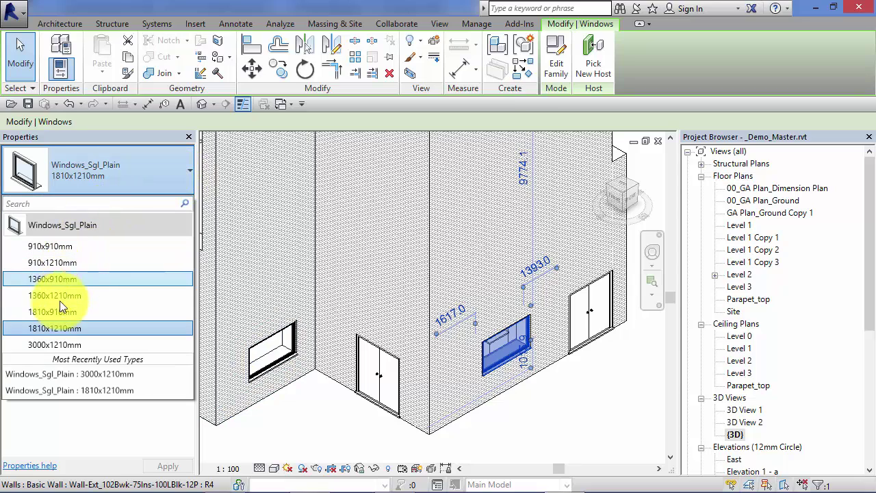
left_click(51, 346)
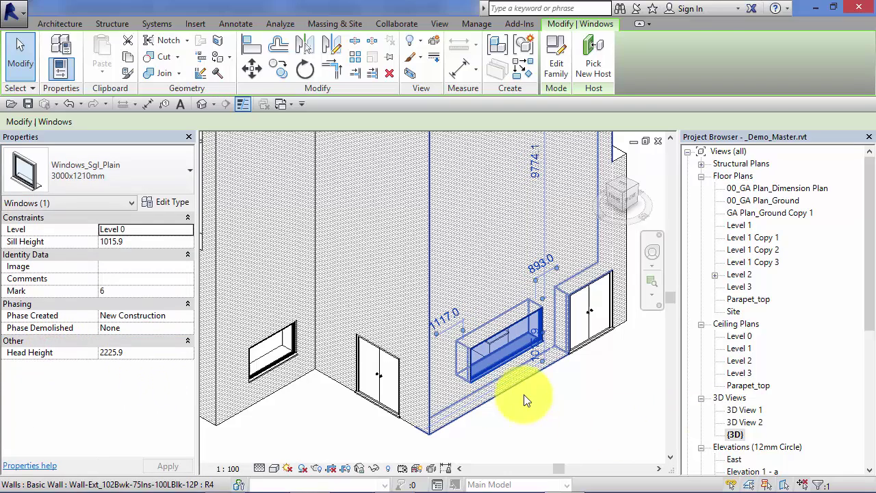
left_click(566, 400)
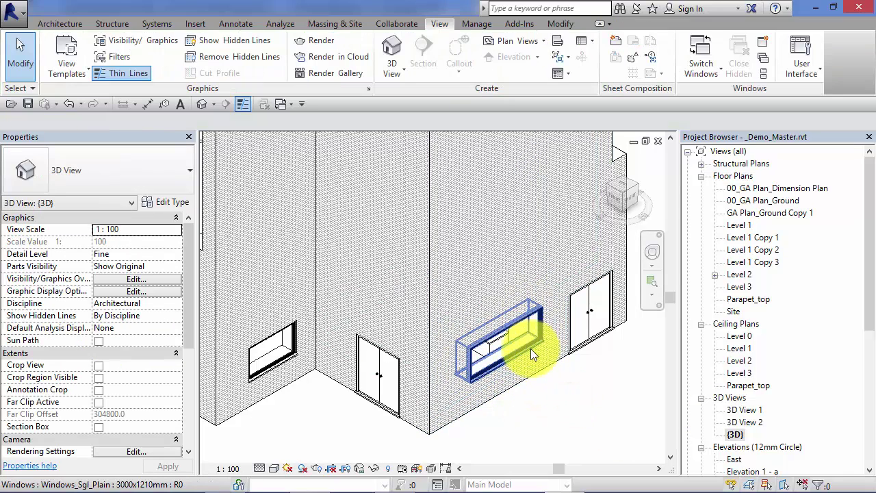
Duplicate the type of the tall wall containing this 3000x1210mm window as Wall-Ext_102Bwk-75Ins-100LBlk-12P 2, and cancel the type changes
scroll(553, 414, "down", 5)
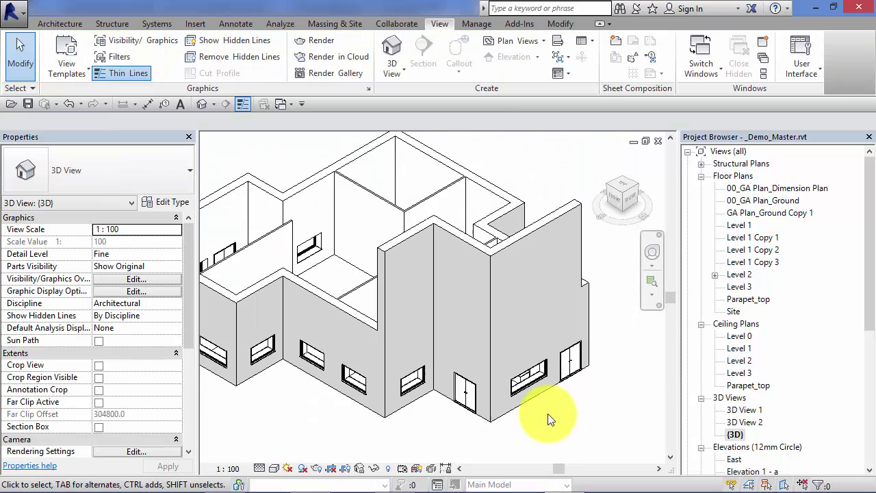
middle_click_drag(539, 432, 486, 419)
scroll(479, 410, "up", 6)
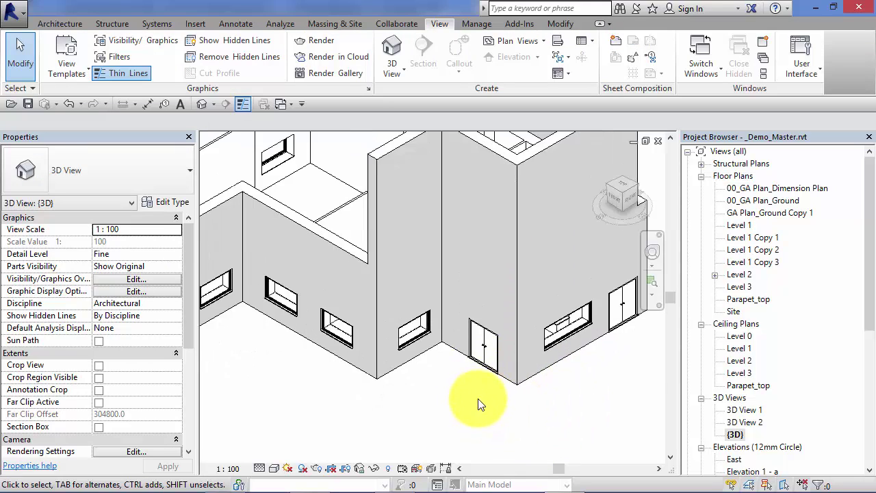
scroll(441, 435, "down", 2)
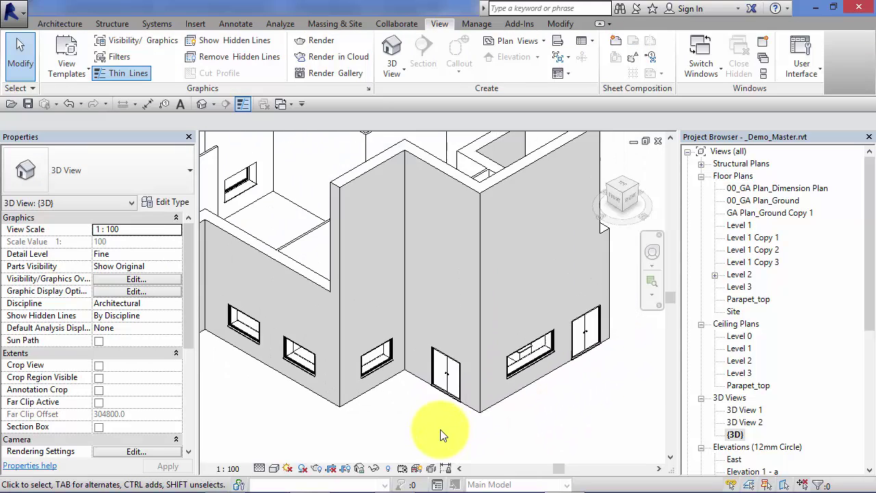
middle_click_drag(445, 435, 418, 463)
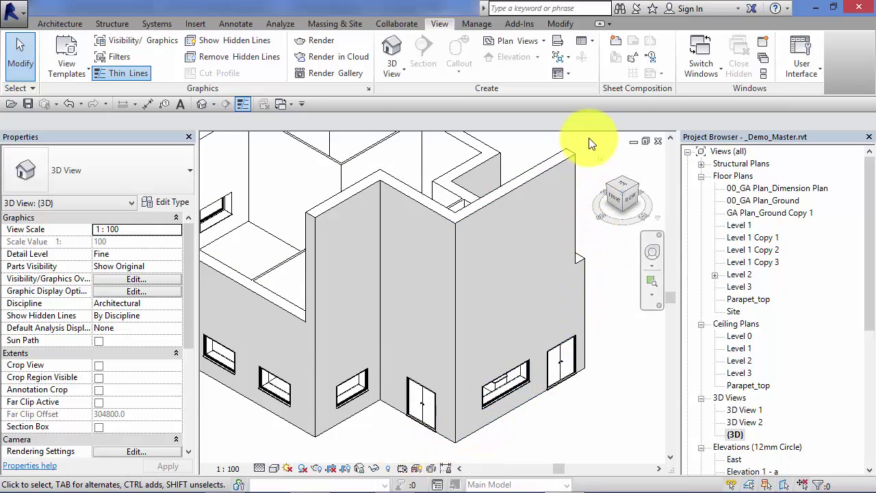
left_click(524, 182)
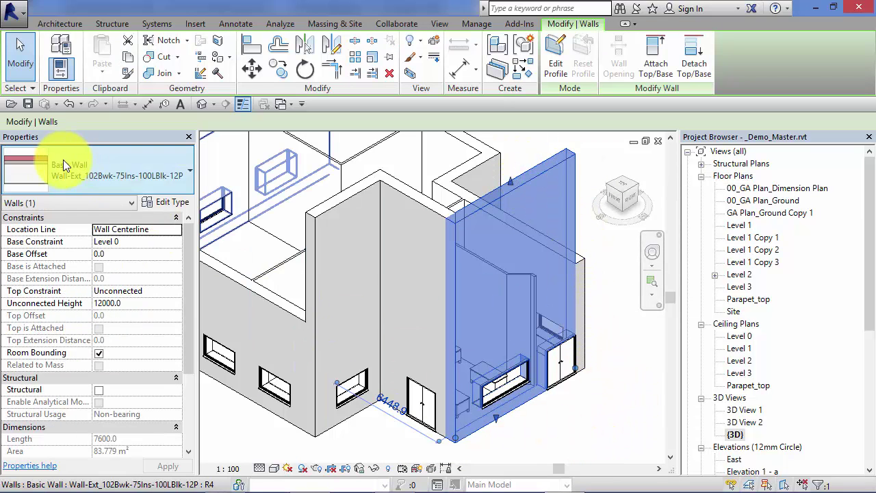
left_click(166, 203)
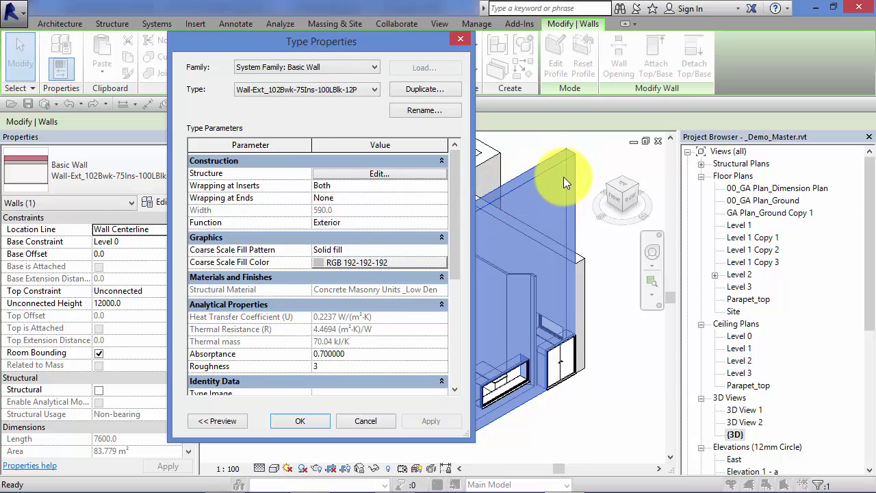
left_click(409, 92)
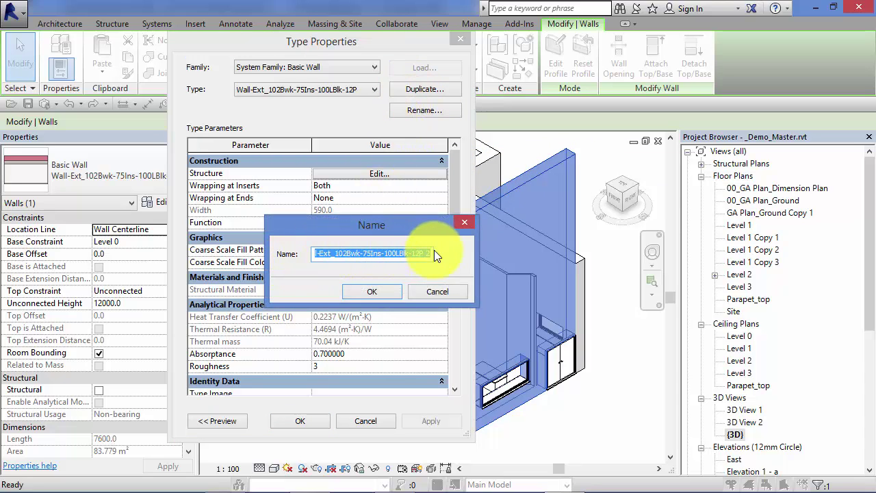
left_click(380, 289)
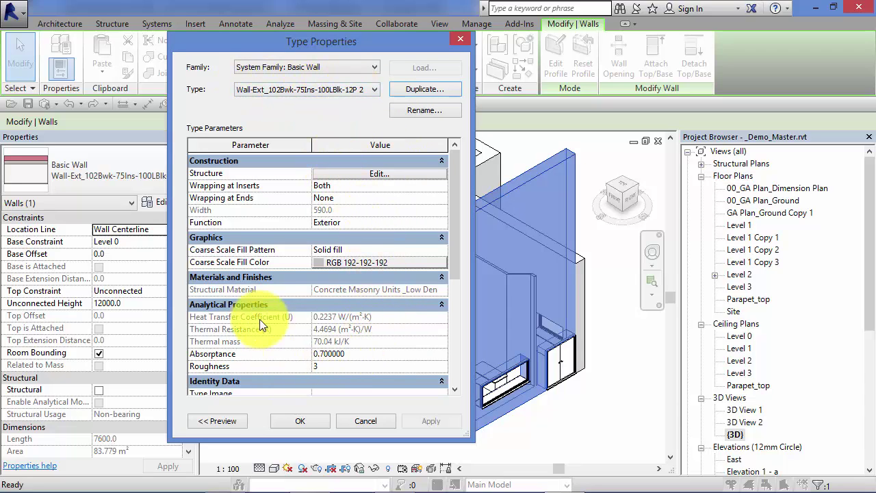
left_click(367, 422)
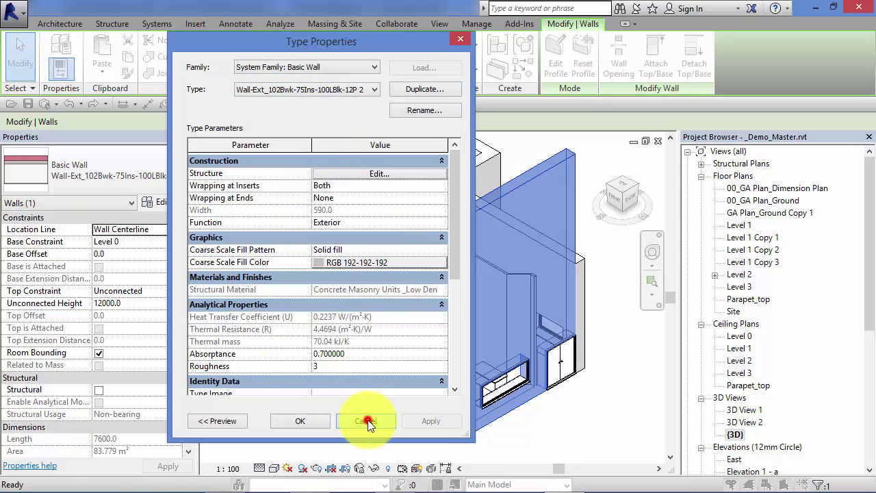